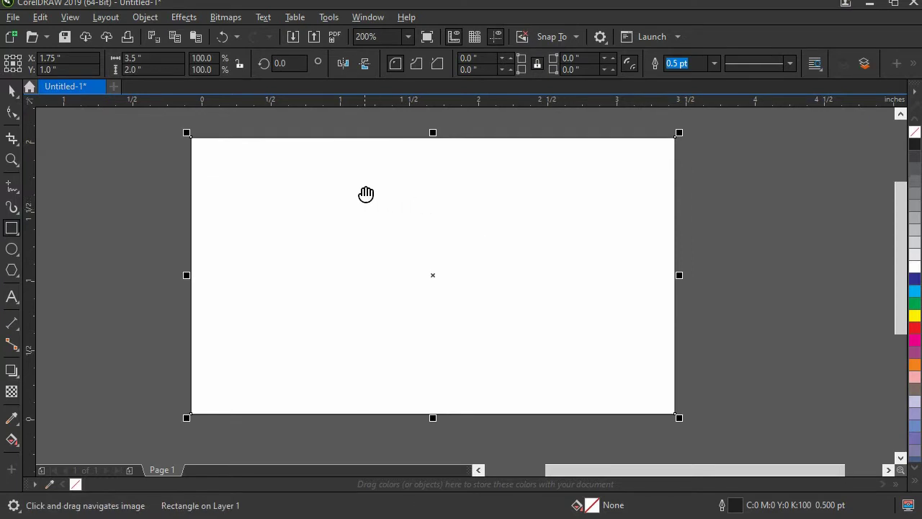
# Round all four corners of the business card rectangle to a 0.125-inch radius
pyautogui.click(16, 114)
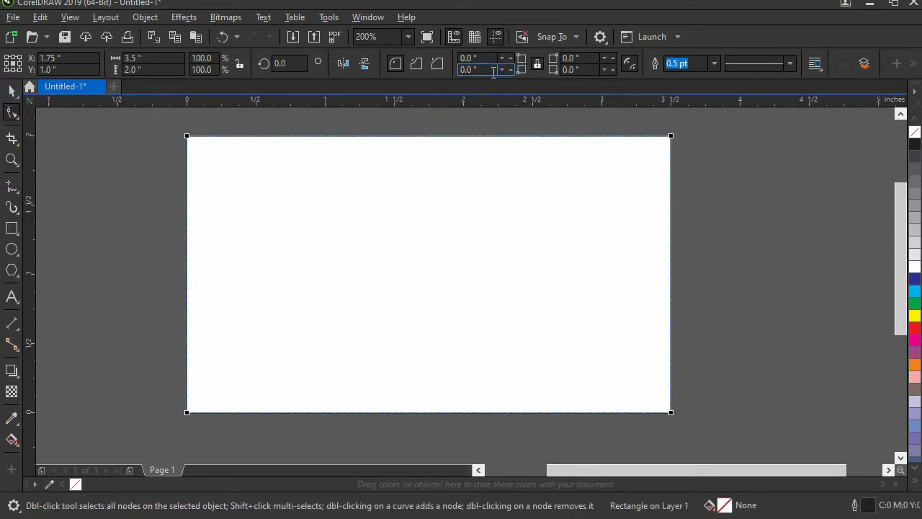
pyautogui.click(478, 57)
pyautogui.click(404, 61)
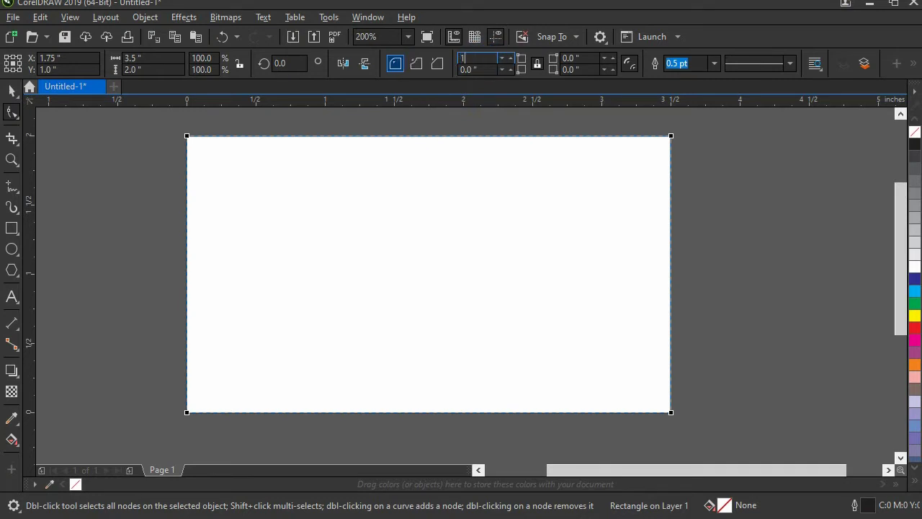
pyautogui.press('Return')
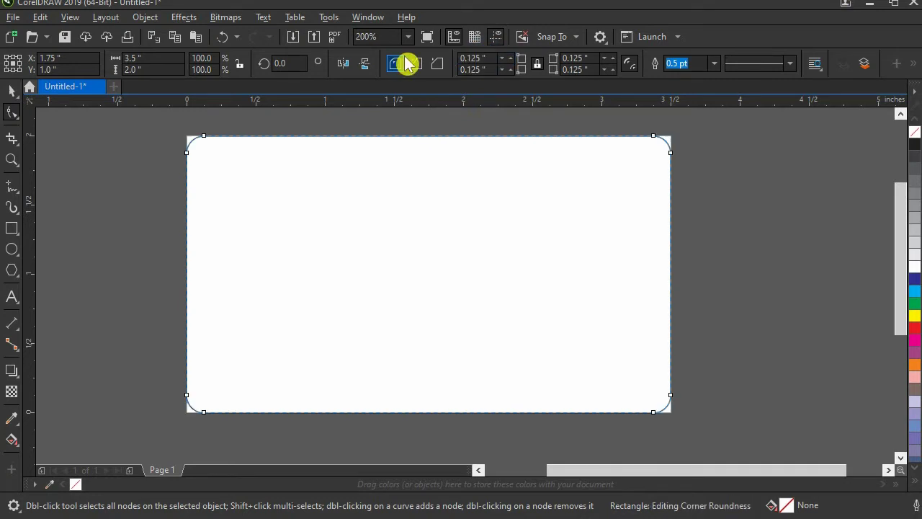
pyautogui.moveTo(340, 215)
pyautogui.mouseDown()
pyautogui.moveTo(339, 226)
pyautogui.moveTo(343, 214)
pyautogui.mouseUp()
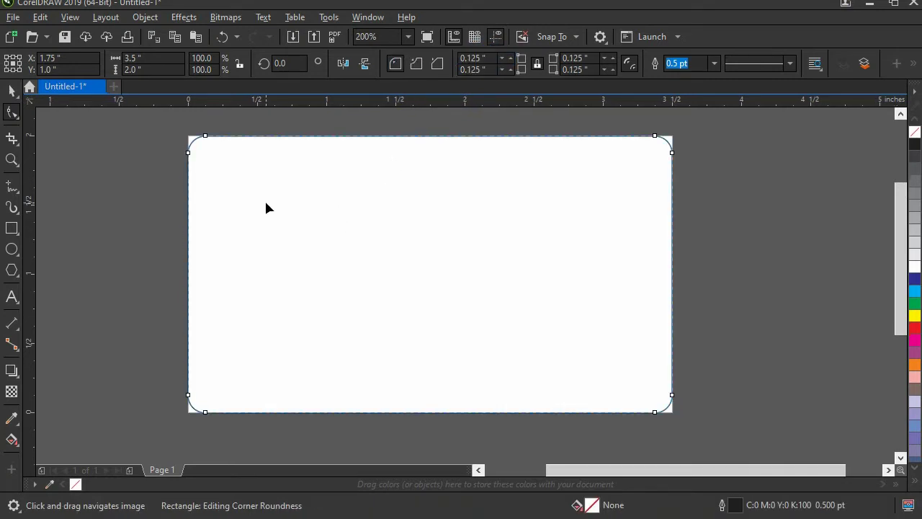
pyautogui.moveTo(271, 215); pyautogui.dragTo(289, 219)
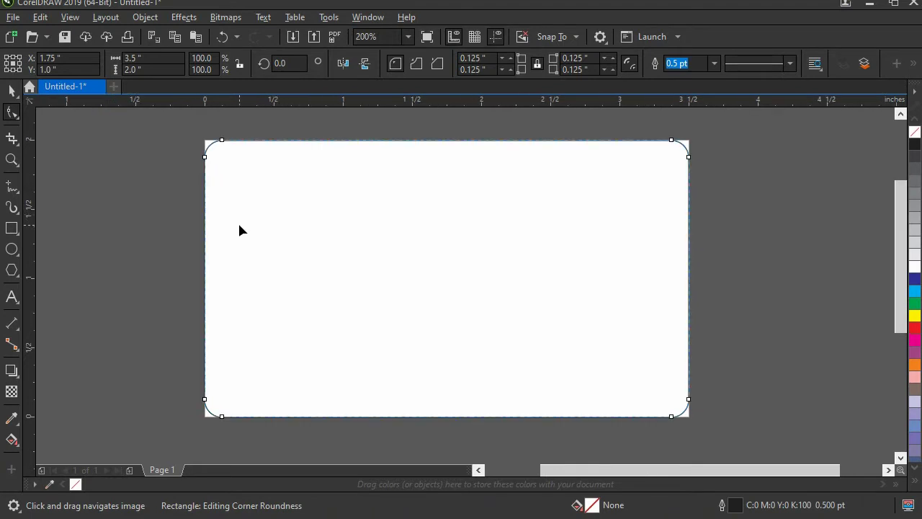
pyautogui.click(134, 211)
pyautogui.click(13, 90)
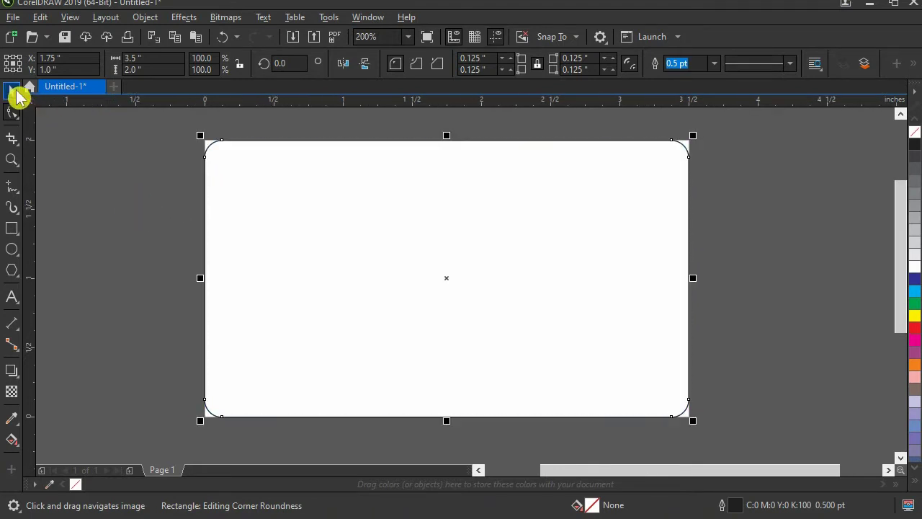
pyautogui.doubleClick(12, 90)
pyautogui.click(144, 199)
pyautogui.moveTo(247, 238); pyautogui.dragTo(242, 235)
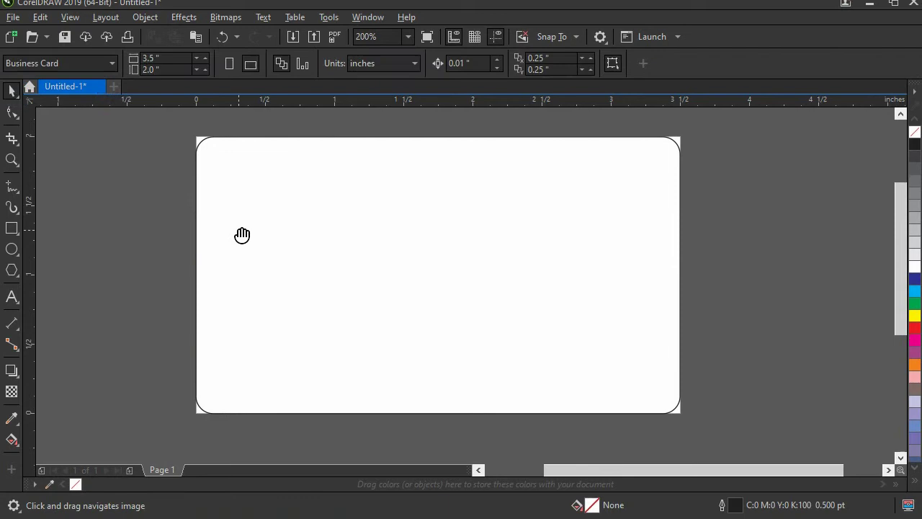
# Fill the rounded business card rectangle with white
pyautogui.click(267, 198)
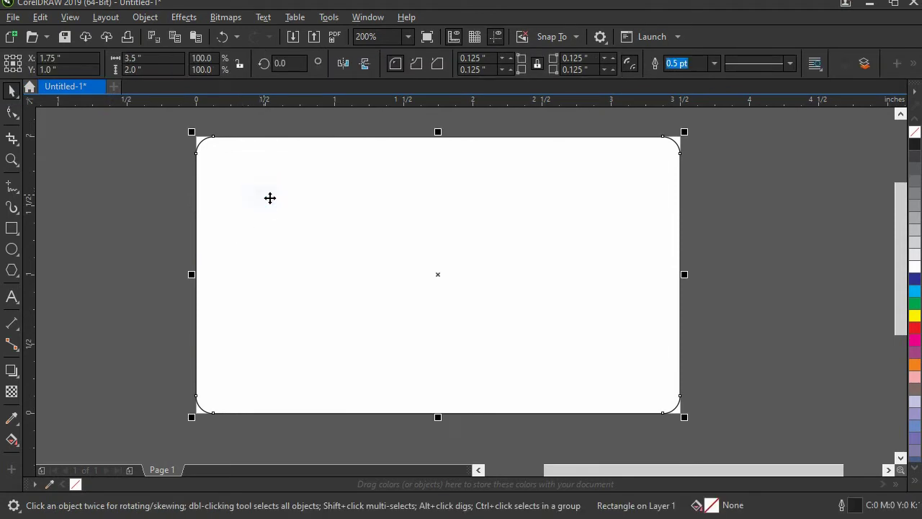
pyautogui.click(914, 266)
pyautogui.moveTo(274, 267); pyautogui.dragTo(257, 257)
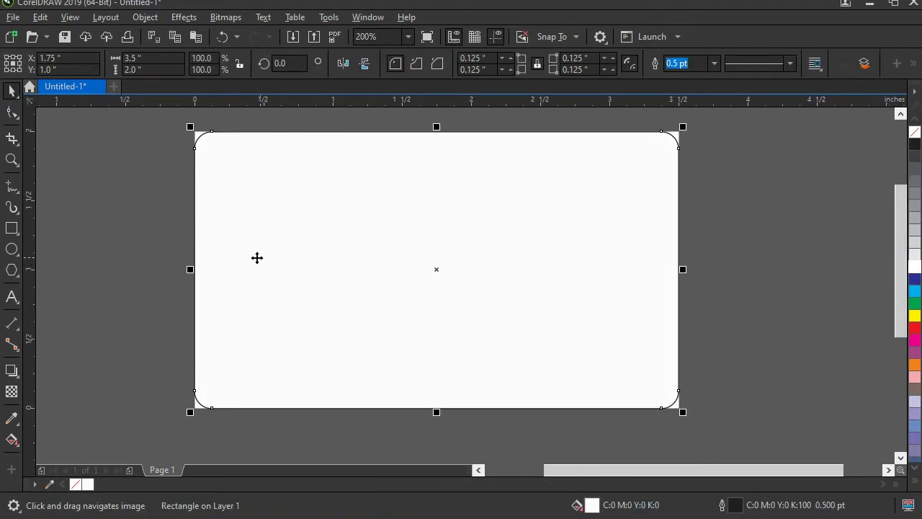
# Draw a straight diagonal Pen line from the card's bottom edge to the midpoint of its top edge, about 0.93 inches wide and 2 inches tall
pyautogui.moveTo(17, 191)
pyautogui.mouseDown()
pyautogui.moveTo(64, 231)
pyautogui.moveTo(66, 276)
pyautogui.moveTo(70, 243)
pyautogui.moveTo(57, 233)
pyautogui.mouseUp()
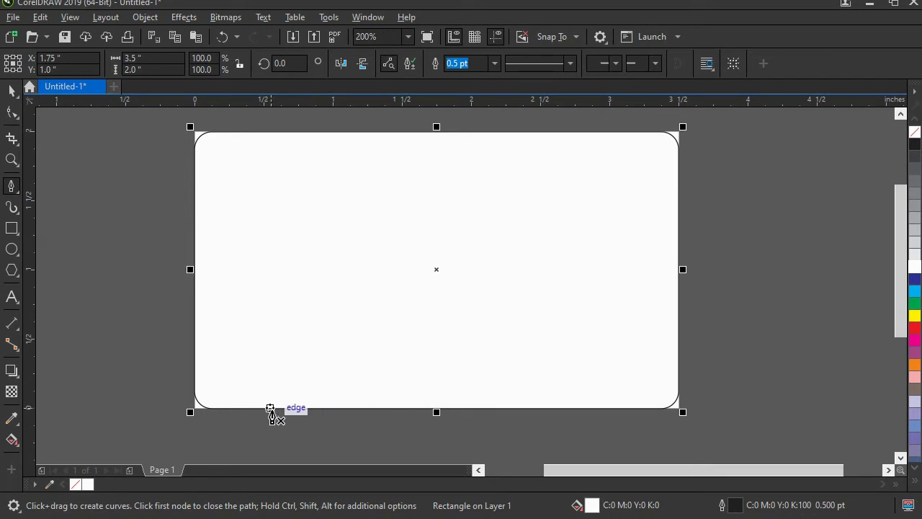
pyautogui.moveTo(242, 292); pyautogui.dragTo(231, 291)
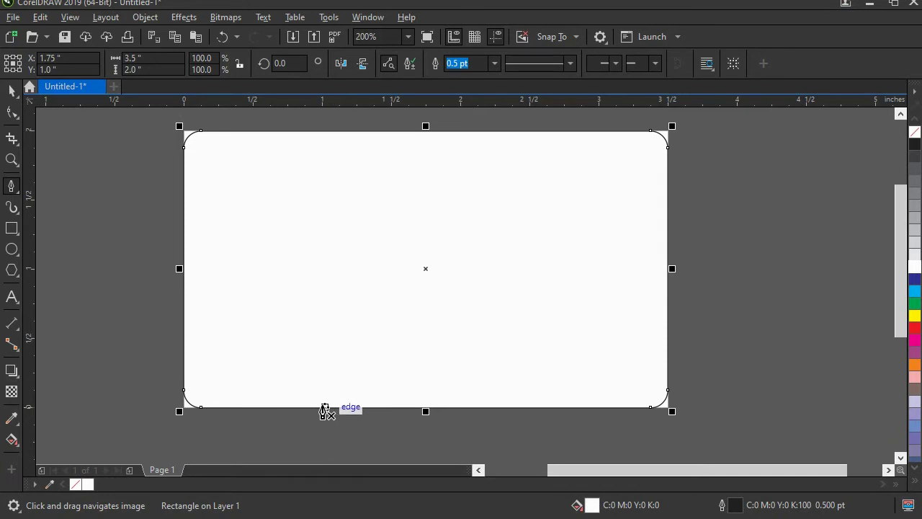
pyautogui.click(296, 408)
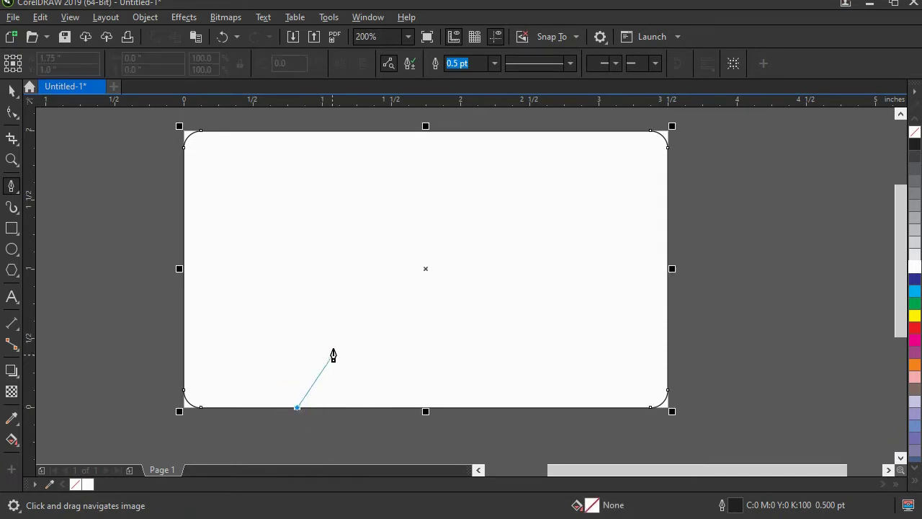
pyautogui.doubleClick(425, 128)
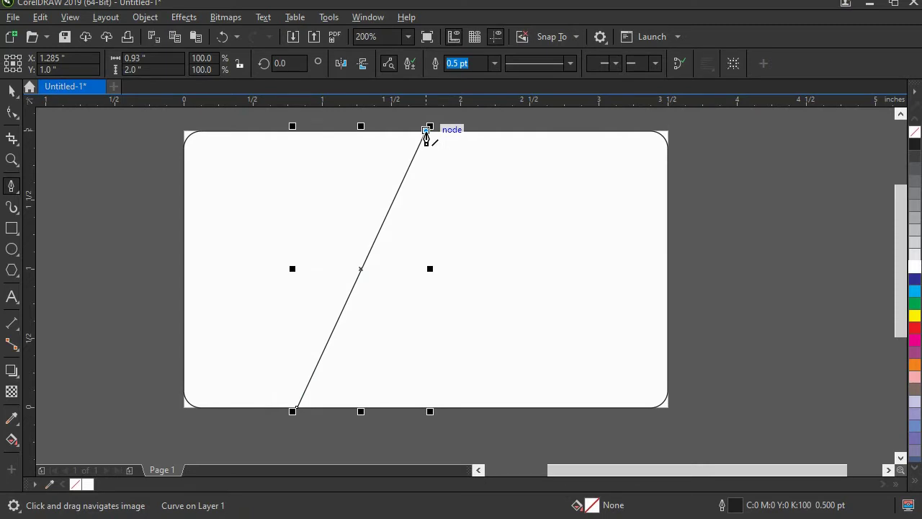
pyautogui.click(426, 131)
pyautogui.moveTo(306, 229); pyautogui.dragTo(327, 218)
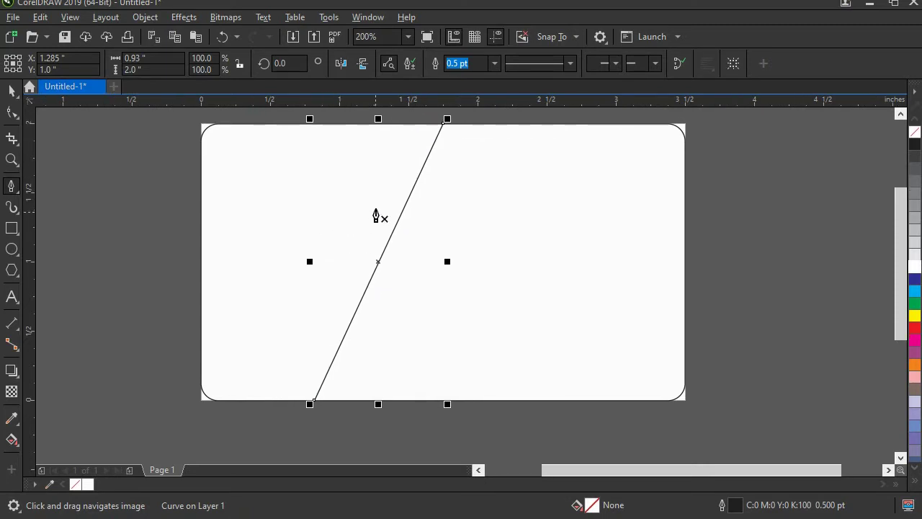
# Draw a two-segment Pen path from the diagonal to the card's upper-left corner and back to a higher point on the diagonal, about 1.26 by 1.06 inches
pyautogui.click(409, 63)
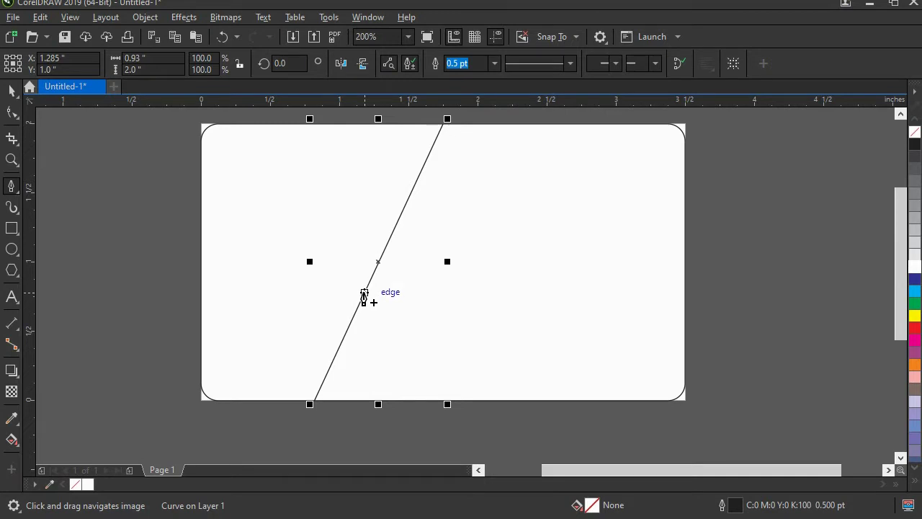
pyautogui.click(375, 269)
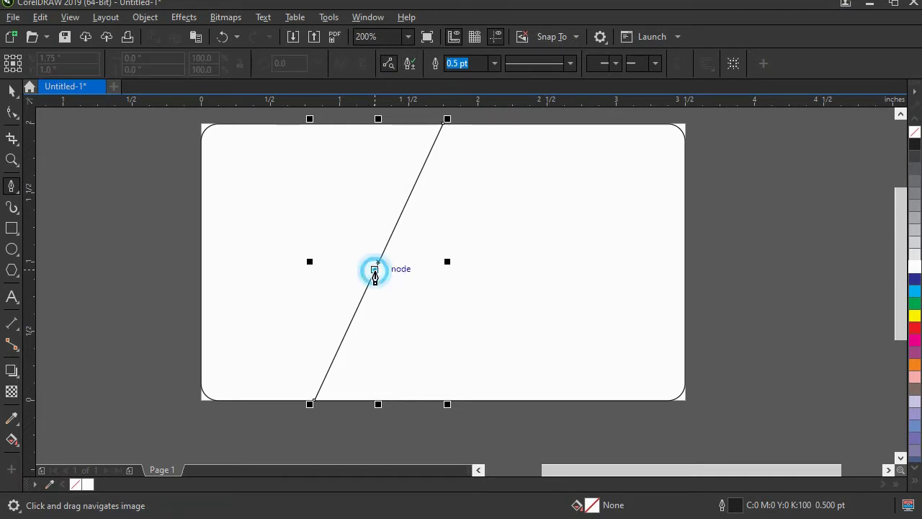
pyautogui.click(218, 124)
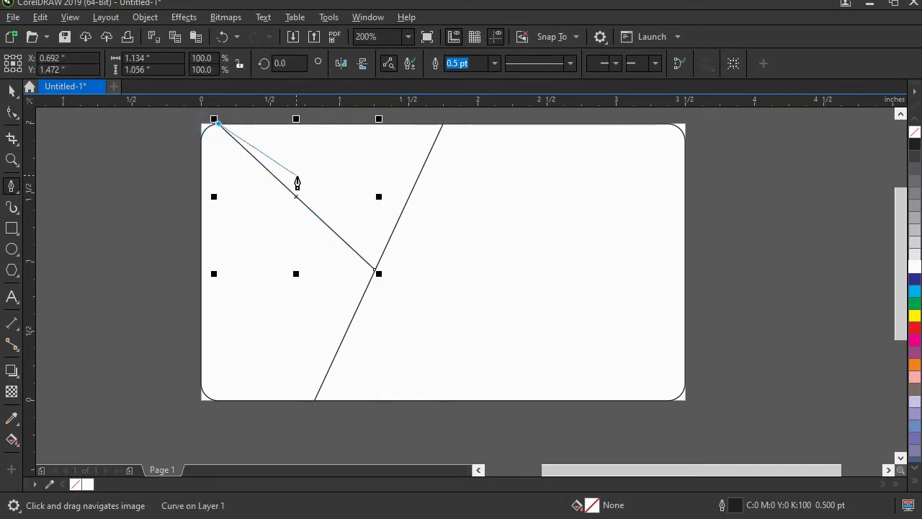
pyautogui.doubleClick(393, 231)
pyautogui.scroll(1, 277, 282)
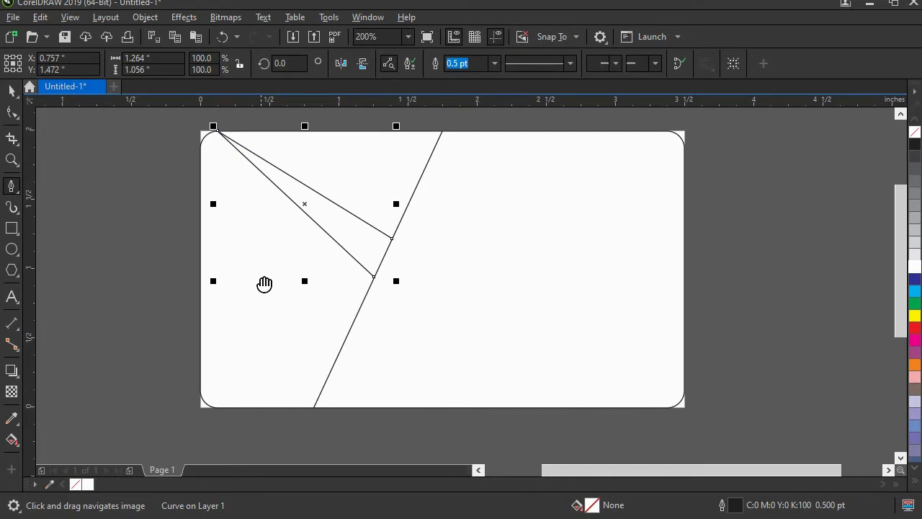
# Smart Fill the card's four enclosed regions with blue-grey C40 M20 Y0 K40 and 0.5 pt outlines to make separate shapes
pyautogui.click(19, 445)
pyautogui.click(28, 455)
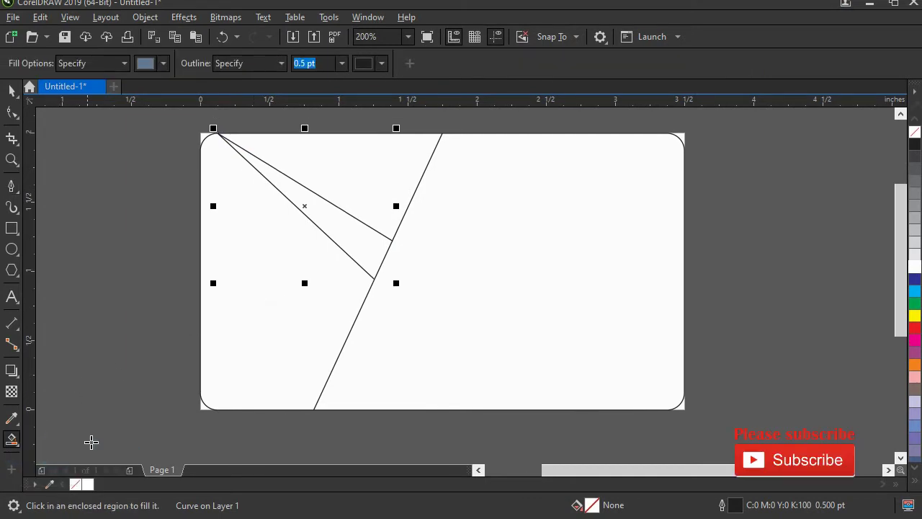
pyautogui.moveTo(276, 237); pyautogui.dragTo(260, 234)
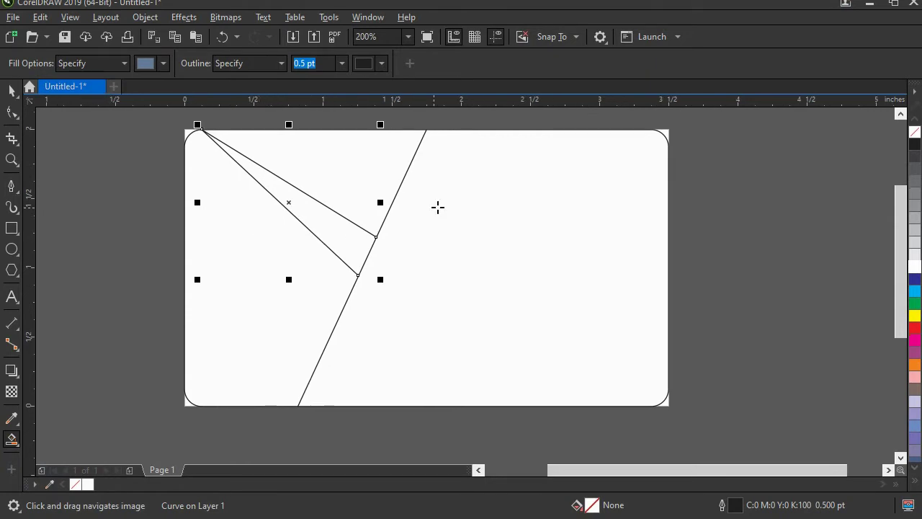
pyautogui.click(487, 181)
pyautogui.click(372, 165)
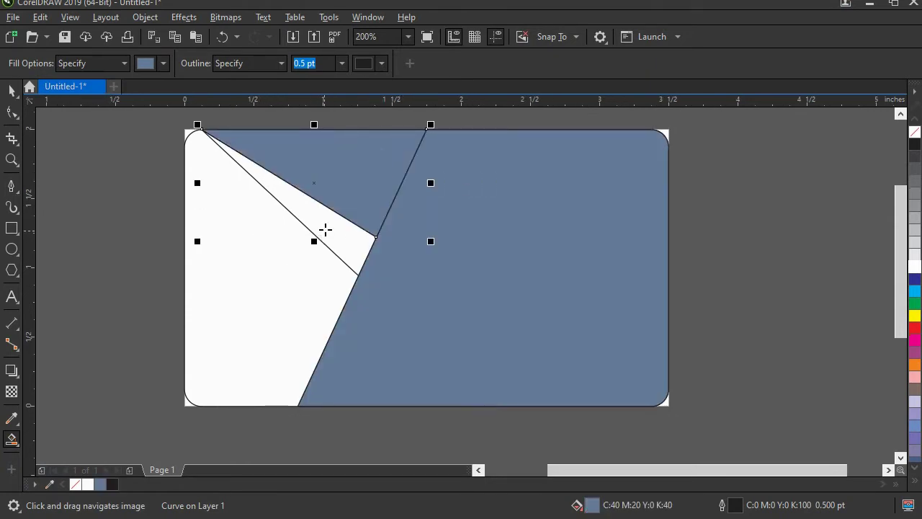
pyautogui.click(325, 229)
pyautogui.click(264, 246)
pyautogui.moveTo(232, 229); pyautogui.dragTo(239, 240)
pyautogui.click(12, 91)
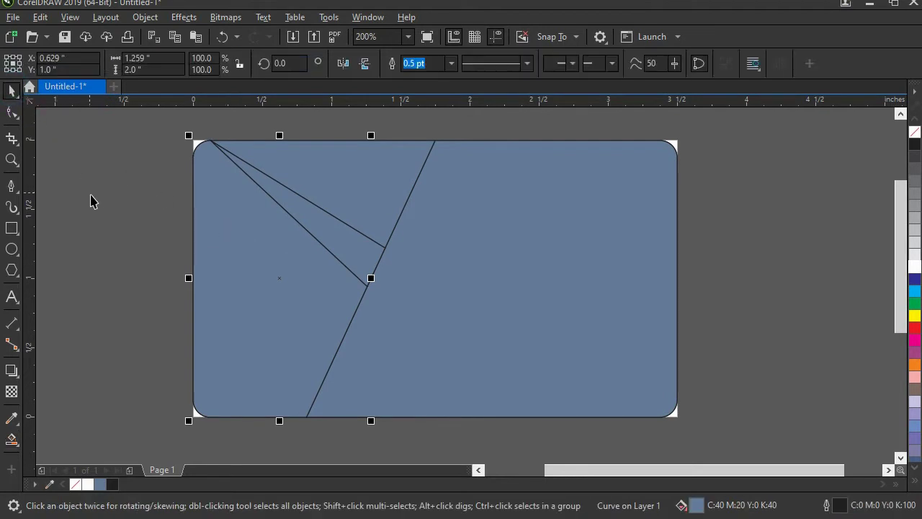
pyautogui.click(90, 199)
pyautogui.moveTo(217, 230); pyautogui.dragTo(209, 219)
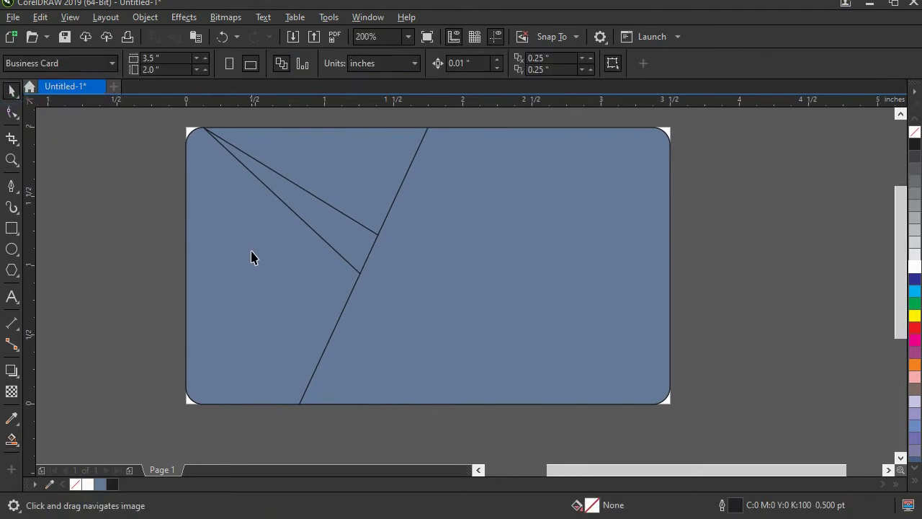
# Move the grouped camera photography logo from below the page to the empty area beside the card's upper left
pyautogui.scroll(-1, 251, 253)
pyautogui.moveTo(258, 266); pyautogui.dragTo(257, 229)
pyautogui.moveTo(237, 335); pyautogui.dragTo(333, 407)
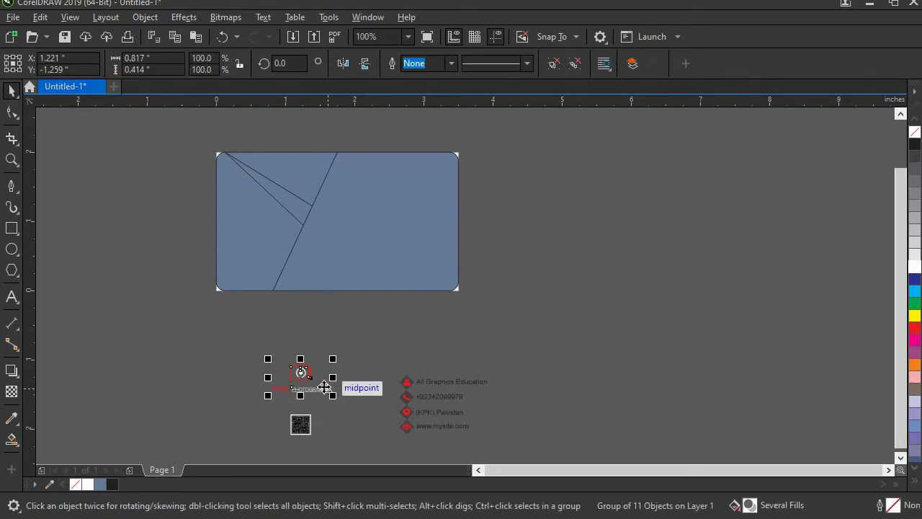
pyautogui.moveTo(302, 370); pyautogui.dragTo(167, 176)
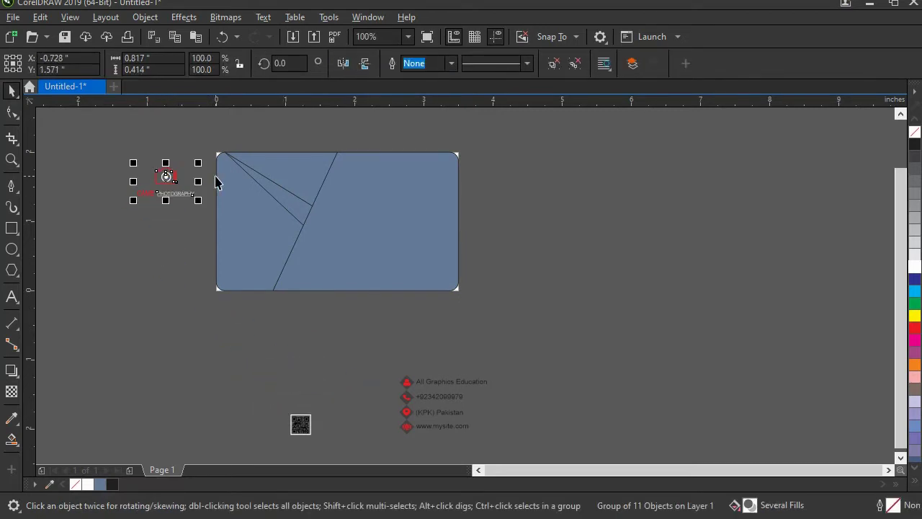
pyautogui.scroll(2, 218, 181)
pyautogui.click(180, 300)
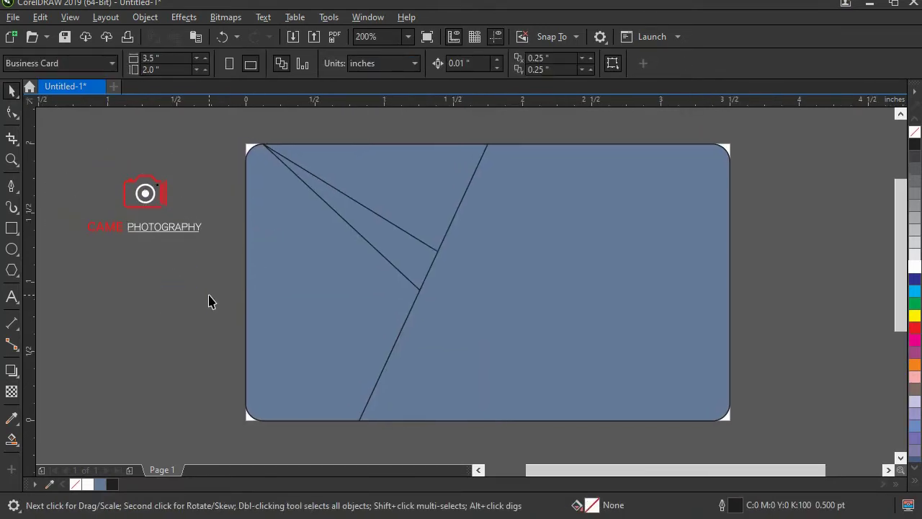
pyautogui.moveTo(240, 287); pyautogui.dragTo(232, 286)
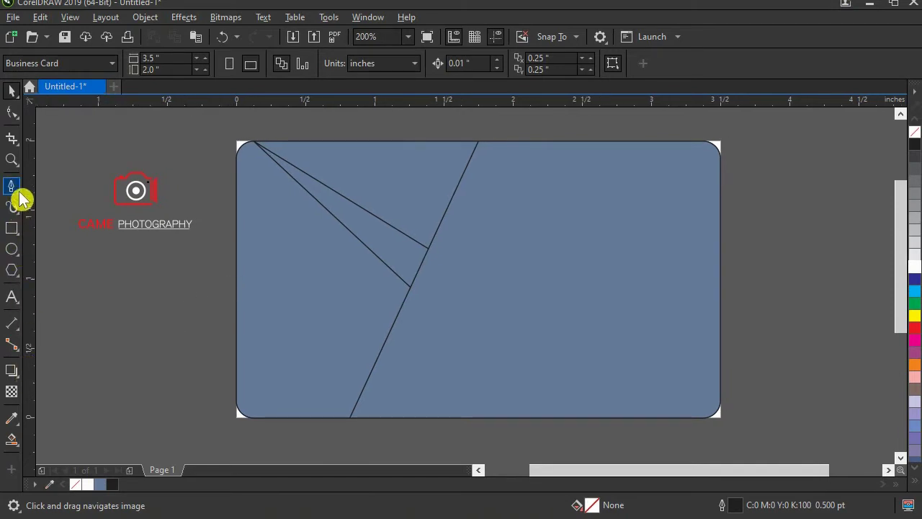
# Sample the red from the camera logo and apply it to the card's upper triangle
pyautogui.click(15, 417)
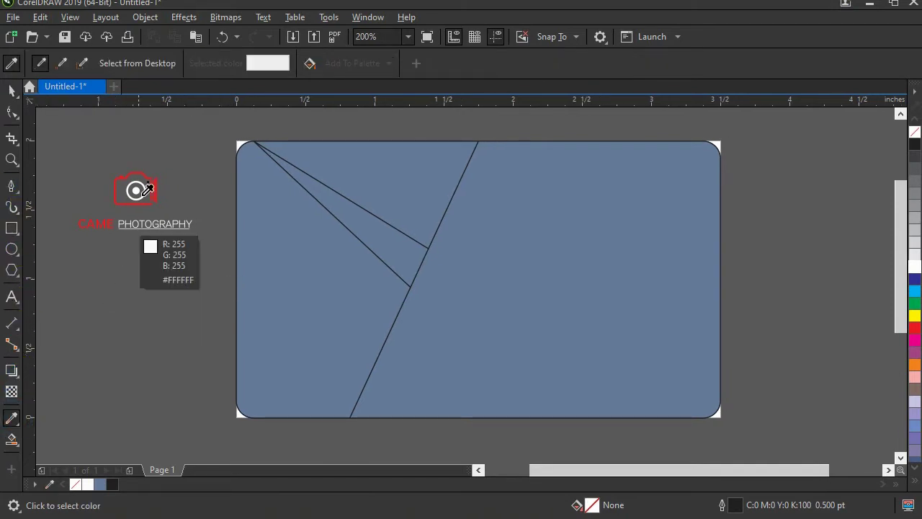
pyautogui.click(156, 186)
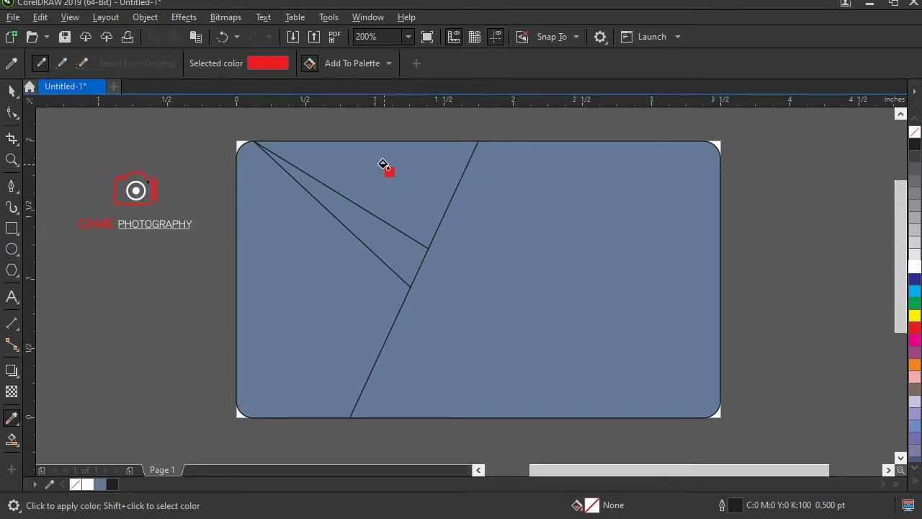
pyautogui.click(383, 164)
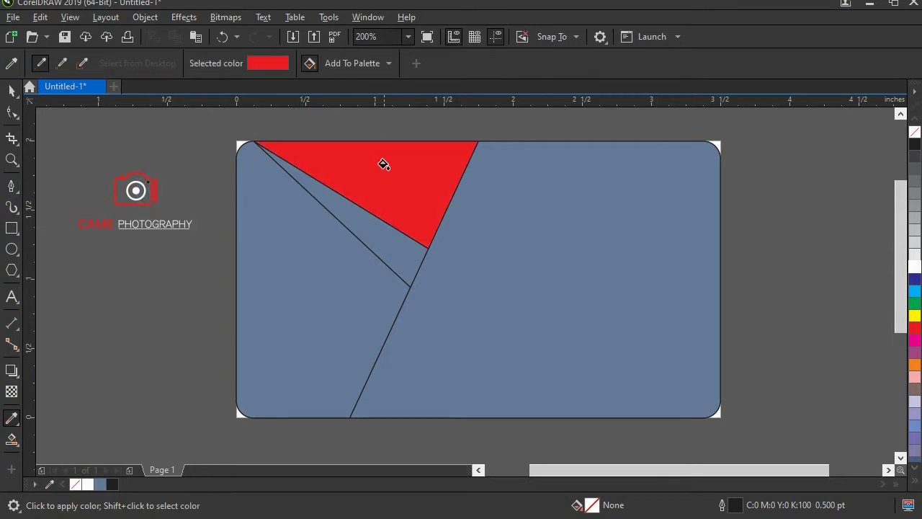
pyautogui.click(14, 92)
pyautogui.hscroll(-1, 172, 249)
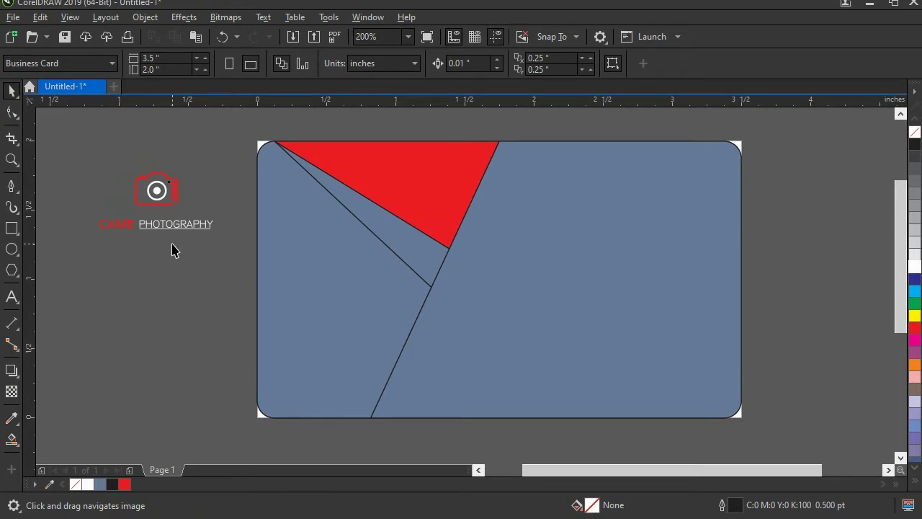
pyautogui.moveTo(172, 243); pyautogui.dragTo(174, 248)
# Fill the narrow wedge under the red triangle and the card's large left section with black
pyautogui.click(373, 220)
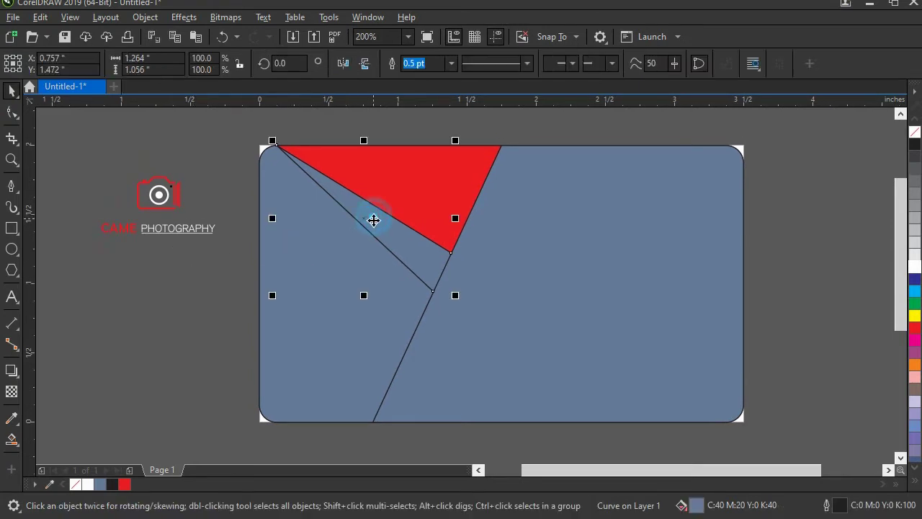
pyautogui.click(119, 488)
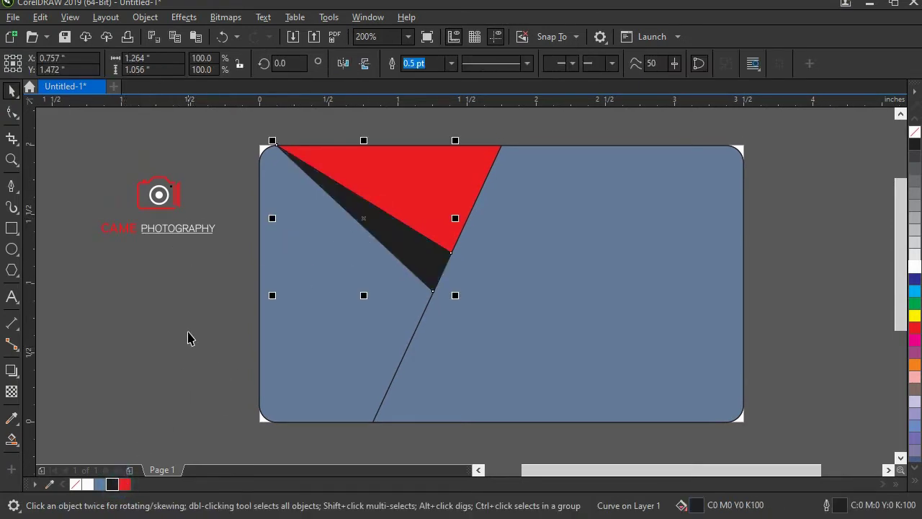
pyautogui.click(187, 323)
pyautogui.click(309, 266)
pyautogui.moveTo(267, 265); pyautogui.dragTo(267, 272)
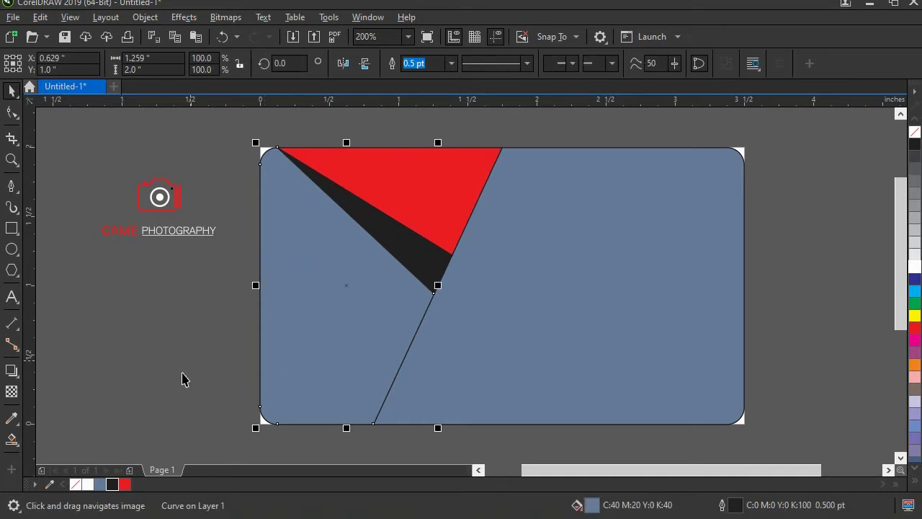
pyautogui.click(111, 484)
pyautogui.click(171, 324)
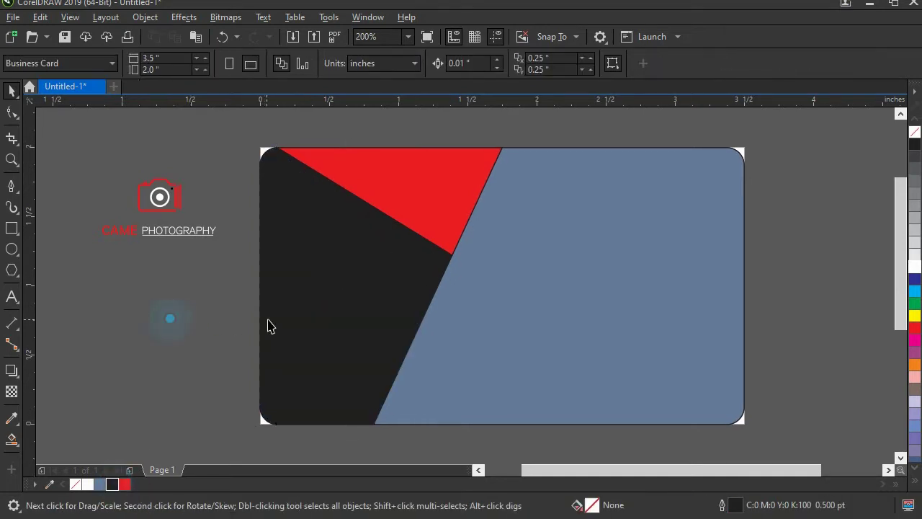
# Change the card's large left section to a uniform dark grey fill, #424141 (C69 M64 Y62 K59)
pyautogui.click(288, 321)
pyautogui.doubleClick(696, 507)
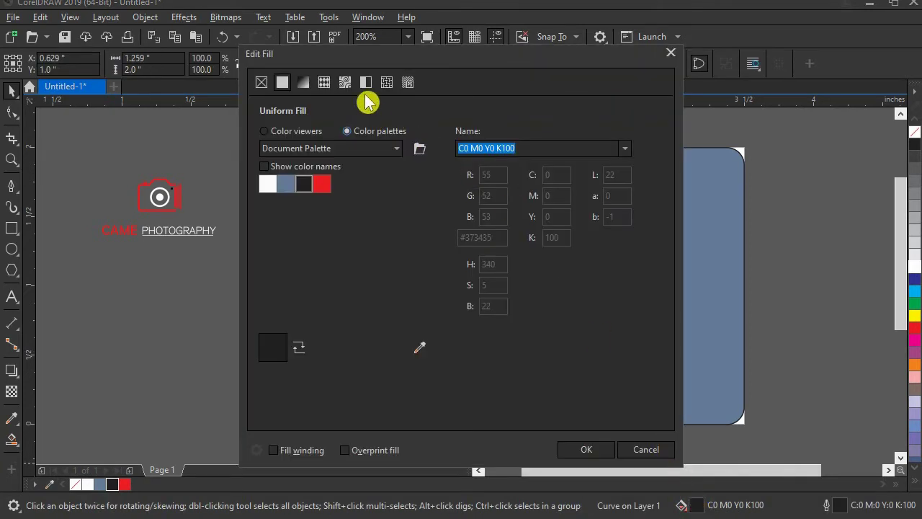
pyautogui.moveTo(328, 65); pyautogui.dragTo(524, 63)
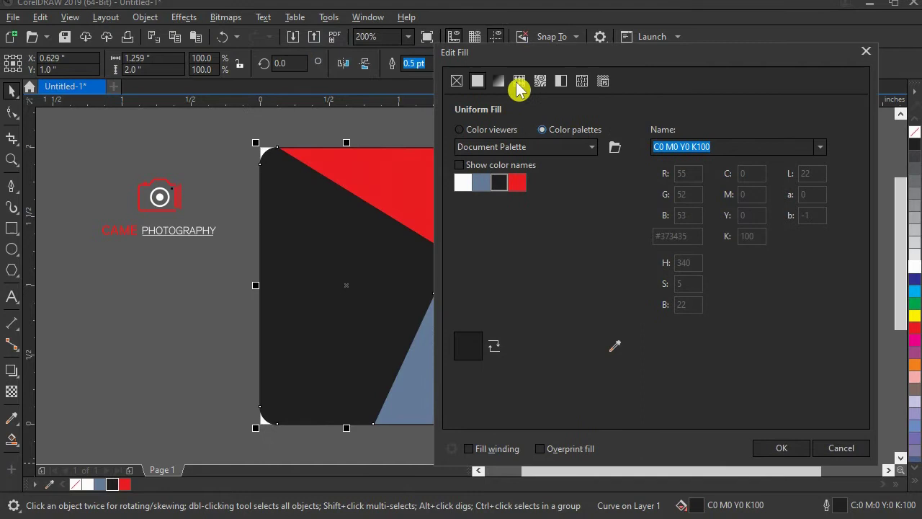
pyautogui.click(481, 134)
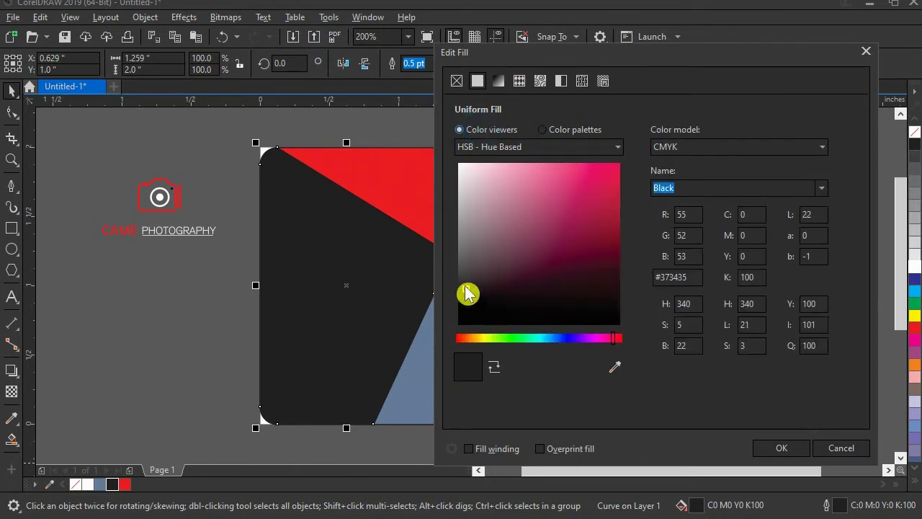
pyautogui.moveTo(467, 293)
pyautogui.mouseDown()
pyautogui.moveTo(459, 278)
pyautogui.moveTo(461, 288)
pyautogui.mouseUp()
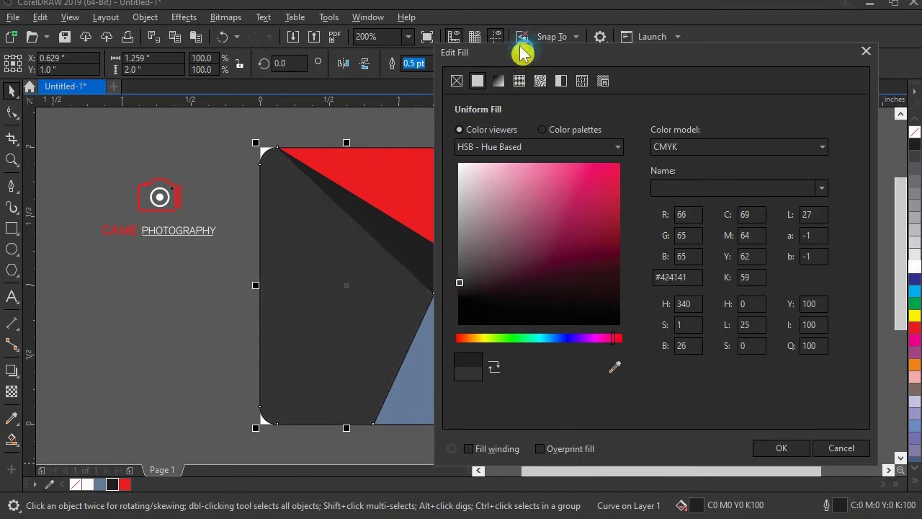
pyautogui.moveTo(524, 52); pyautogui.dragTo(457, 36)
pyautogui.click(704, 432)
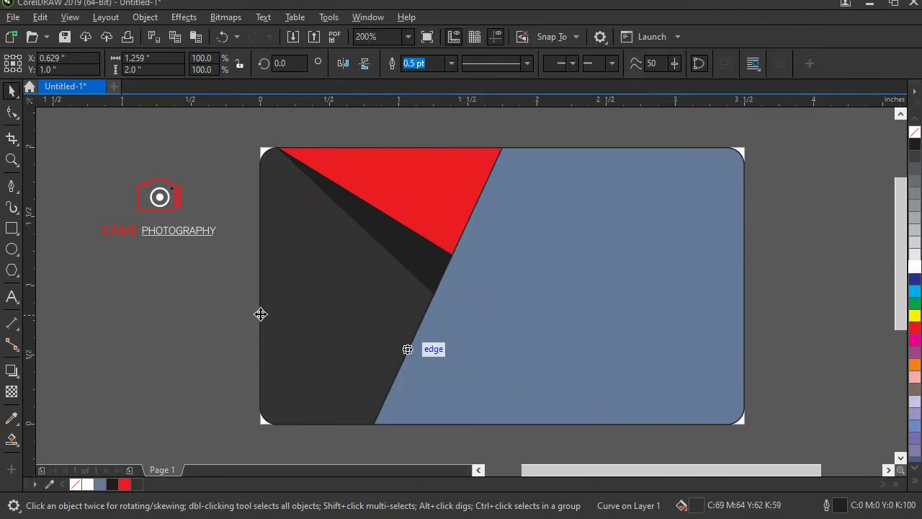
pyautogui.click(200, 309)
pyautogui.moveTo(333, 262); pyautogui.dragTo(332, 257)
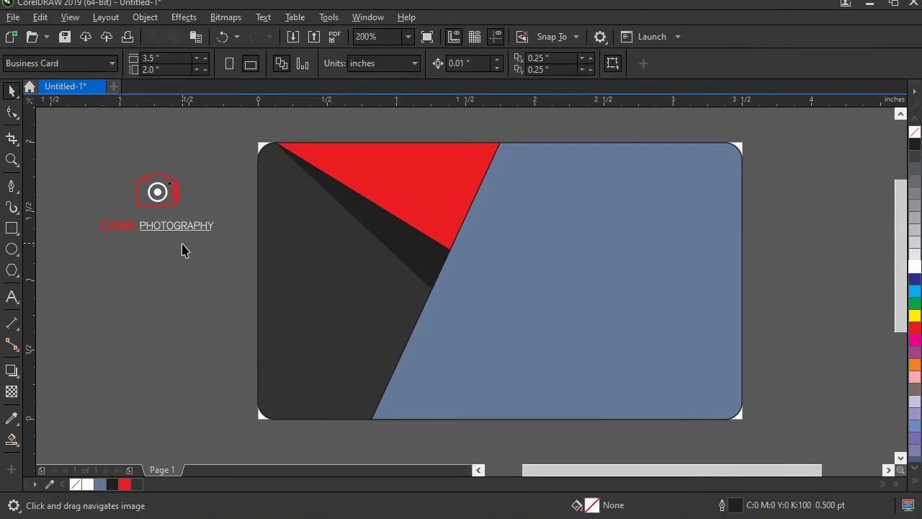
# Duplicate the grouped camera logo and place the copy directly below the original beside the card
pyautogui.click(173, 227)
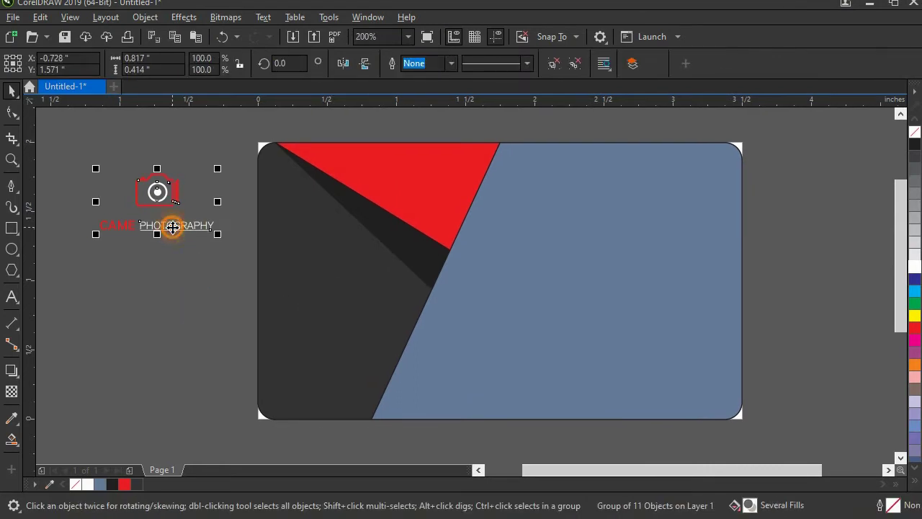
pyautogui.rightClick(173, 227)
pyautogui.click(206, 173)
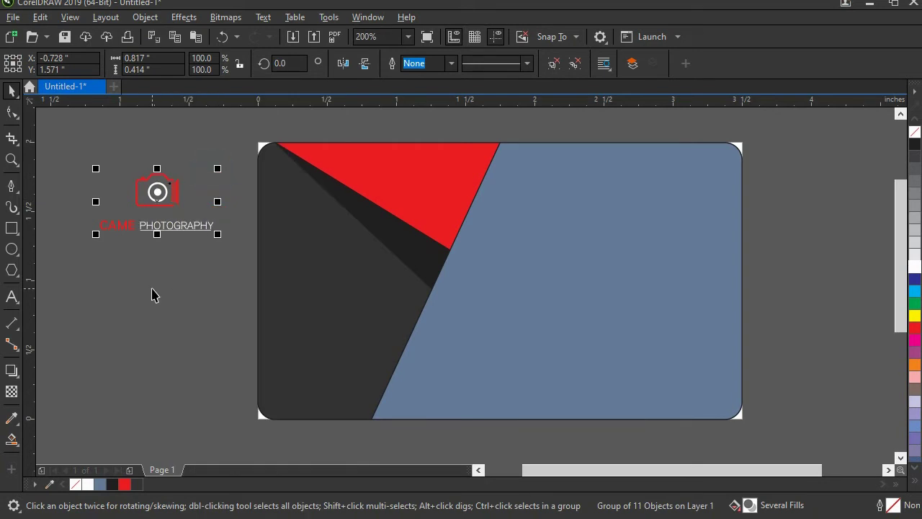
pyautogui.rightClick(152, 294)
pyautogui.click(201, 400)
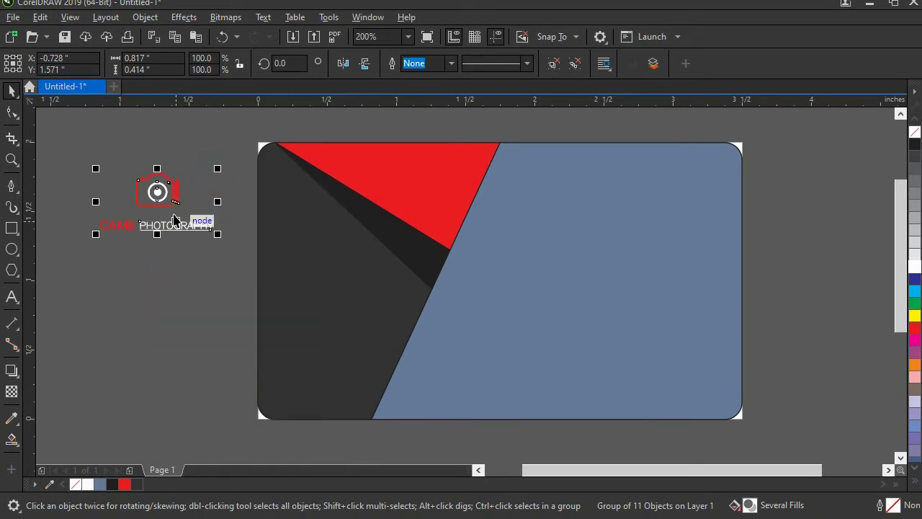
pyautogui.moveTo(173, 218); pyautogui.dragTo(177, 276)
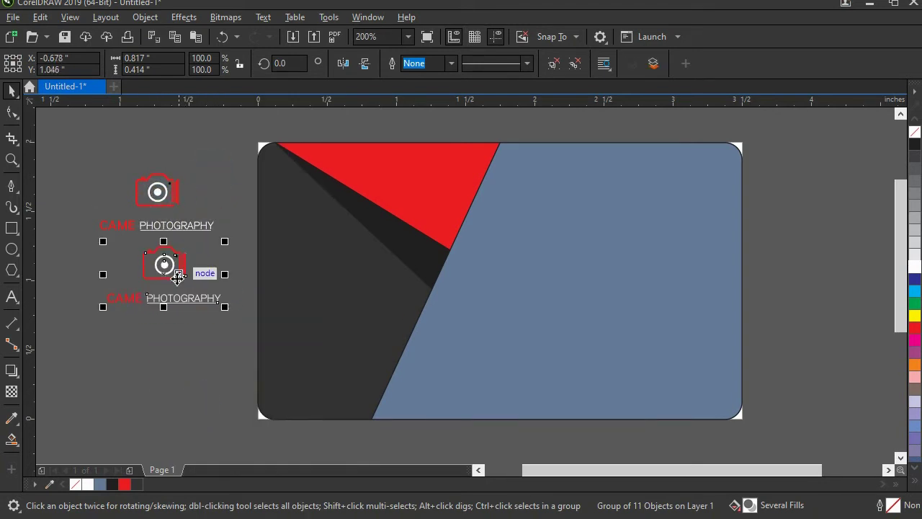
pyautogui.click(187, 351)
pyautogui.moveTo(372, 298); pyautogui.dragTo(363, 289)
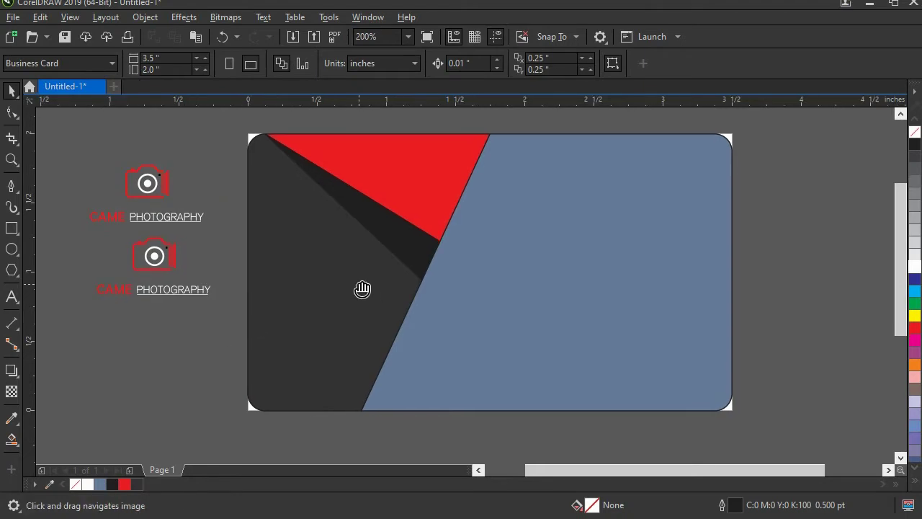
# Fill the card's large blue-grey section with white
pyautogui.click(528, 278)
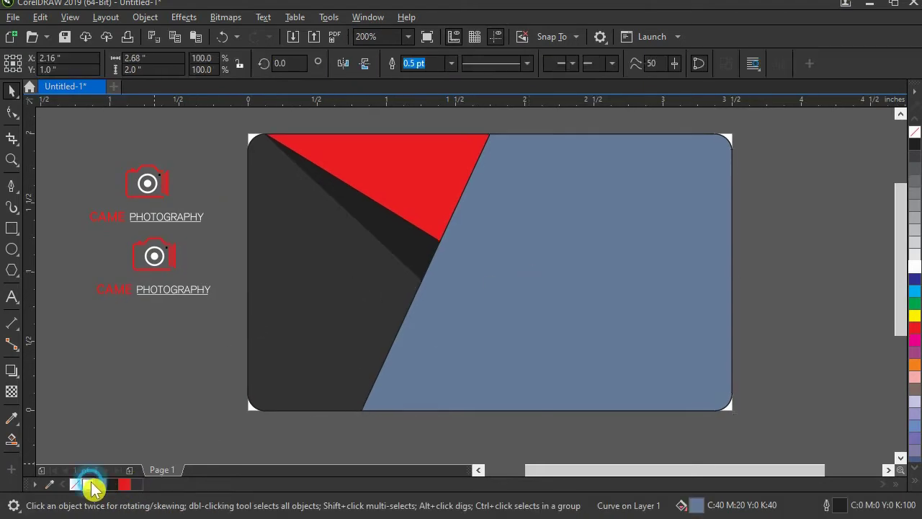
pyautogui.click(89, 484)
pyautogui.click(180, 387)
pyautogui.press('h')
pyautogui.moveTo(354, 291); pyautogui.dragTo(350, 290)
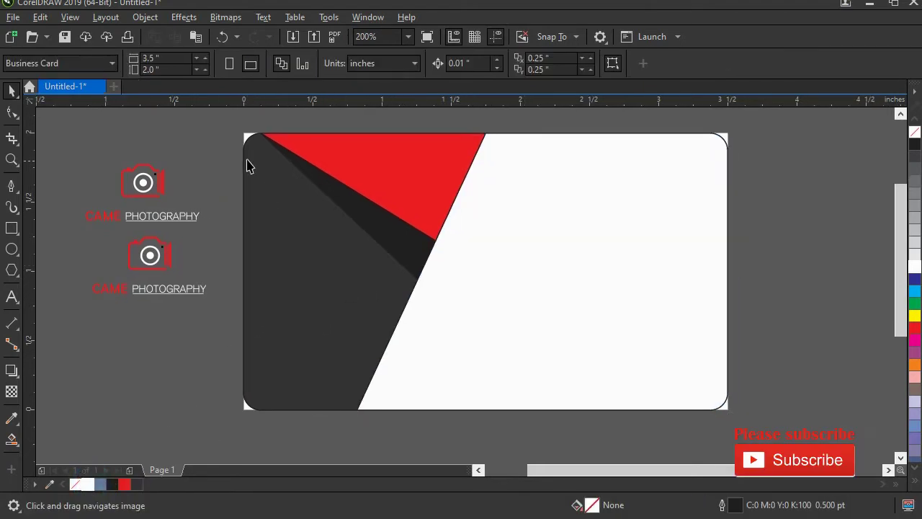
# Duplicate all the card's shapes and place the copy to the right of the original, centred at about X 5.47, Y 1.03 inches
pyautogui.moveTo(221, 129); pyautogui.dragTo(762, 430)
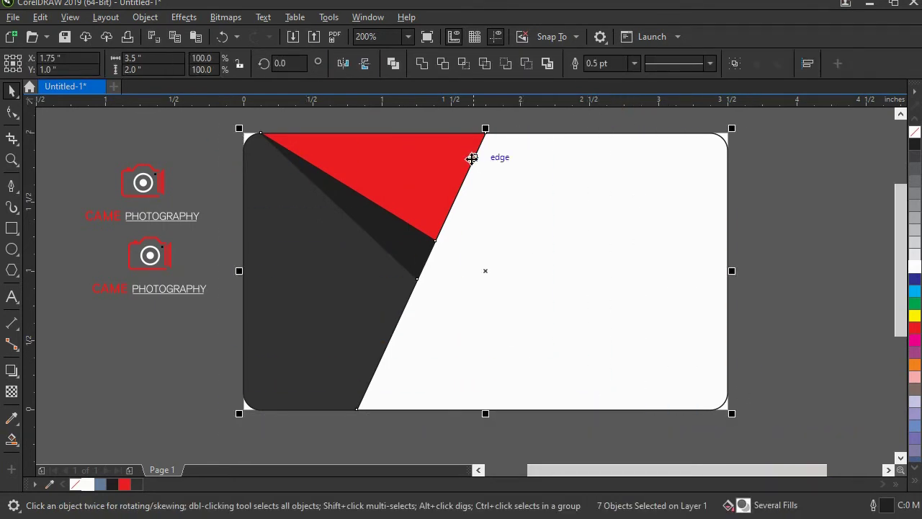
pyautogui.rightClick(422, 180)
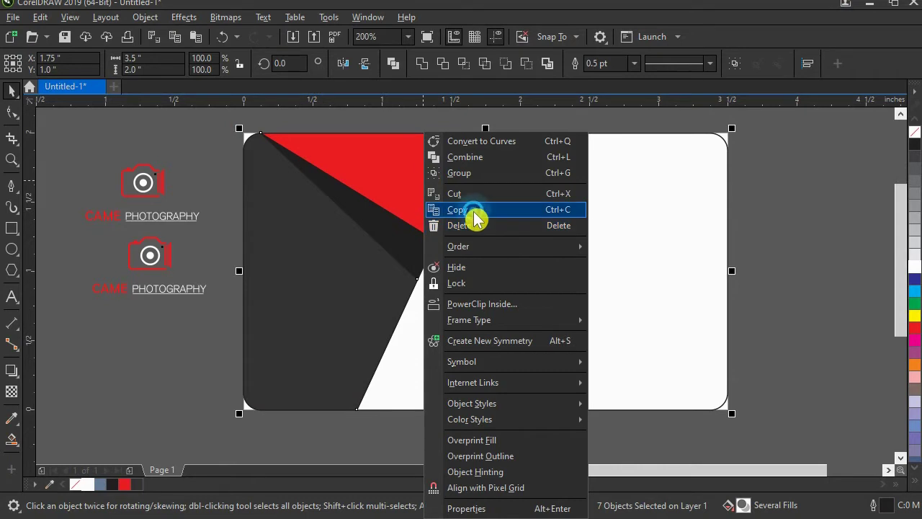
pyautogui.click(473, 214)
pyautogui.moveTo(483, 229); pyautogui.dragTo(302, 249)
pyautogui.rightClick(590, 196)
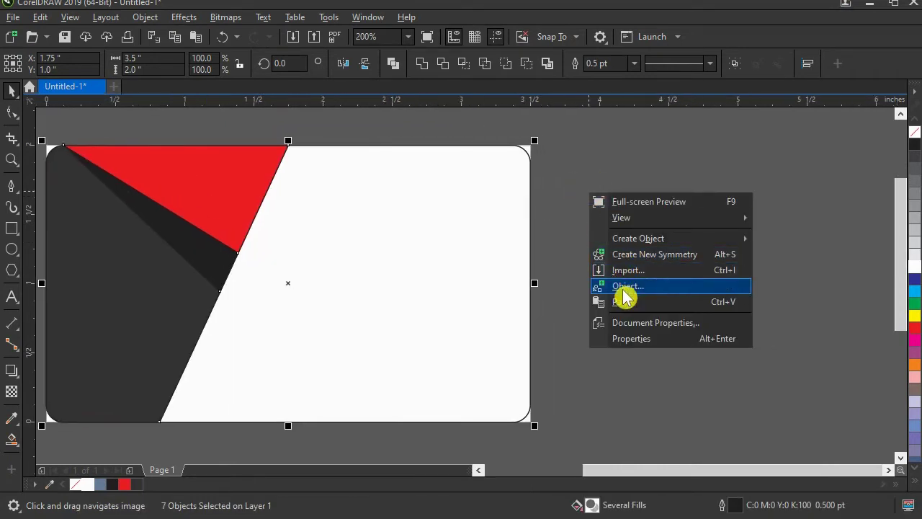
pyautogui.click(626, 302)
pyautogui.scroll(-2, 504, 288)
pyautogui.moveTo(465, 287); pyautogui.dragTo(635, 261)
pyautogui.moveTo(288, 375); pyautogui.dragTo(351, 356)
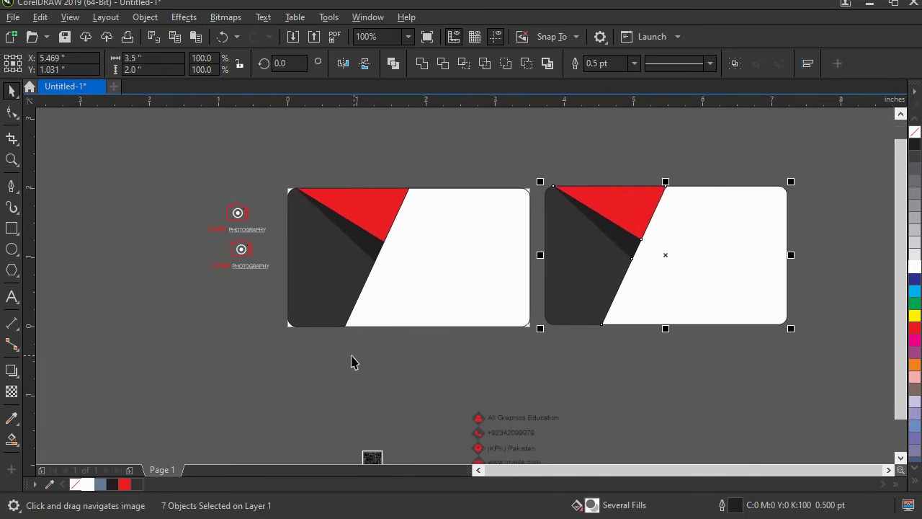
pyautogui.click(352, 356)
# Remove the outlines from all shapes of the original card by setting the outline width to None
pyautogui.moveTo(387, 249); pyautogui.dragTo(352, 239)
pyautogui.moveTo(239, 164); pyautogui.dragTo(499, 343)
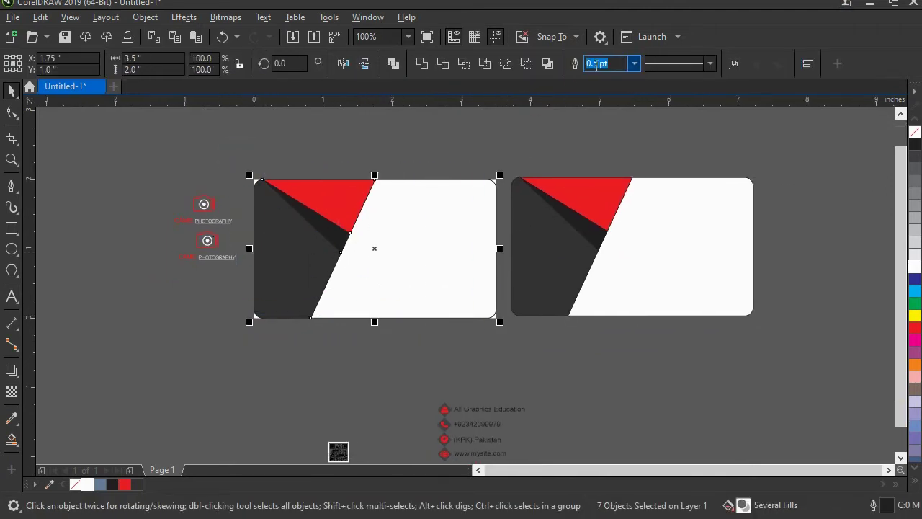
pyautogui.click(635, 64)
pyautogui.click(607, 76)
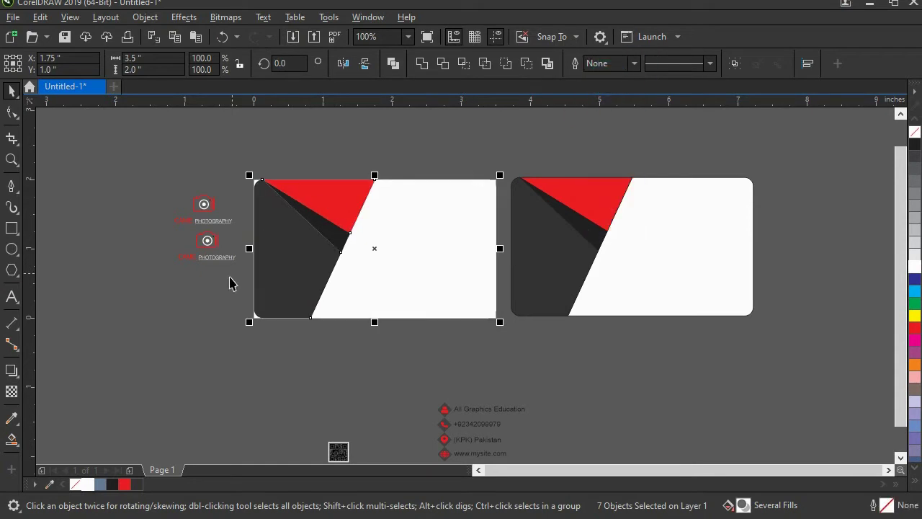
pyautogui.click(199, 320)
pyautogui.moveTo(362, 247); pyautogui.dragTo(418, 272)
# Ungroup the lower copy of the camera logo into separate objects
pyautogui.scroll(1, 329, 239)
pyautogui.click(194, 294)
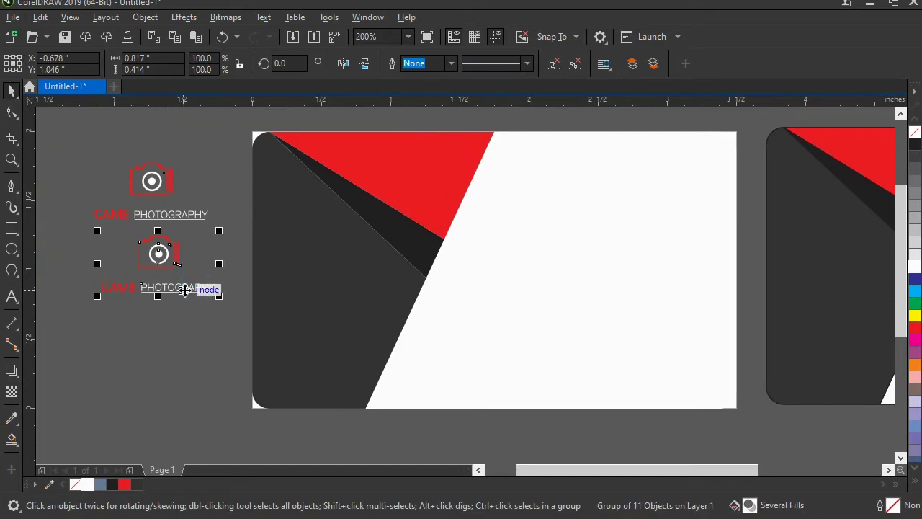
pyautogui.rightClick(184, 288)
pyautogui.click(226, 136)
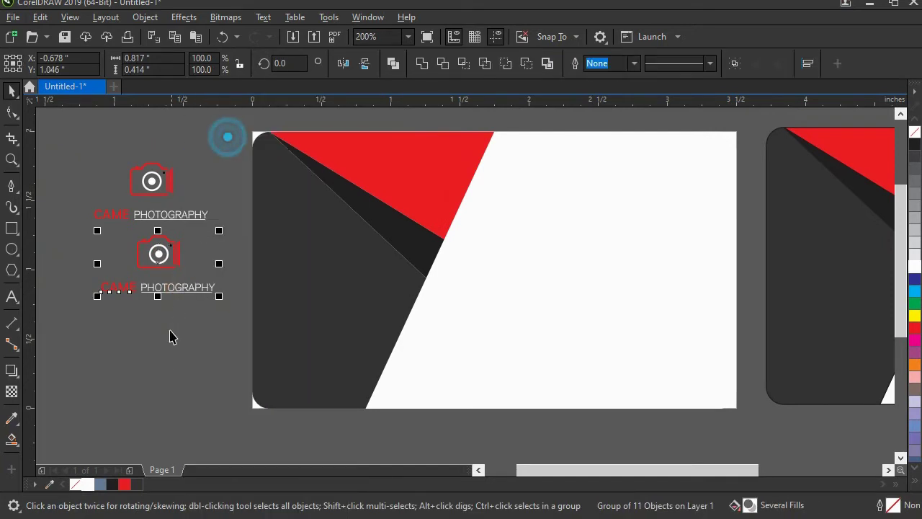
pyautogui.click(167, 352)
# In the lower logo copy, fill the word PHOTOGRAPHY with black and its underline with red
pyautogui.click(184, 288)
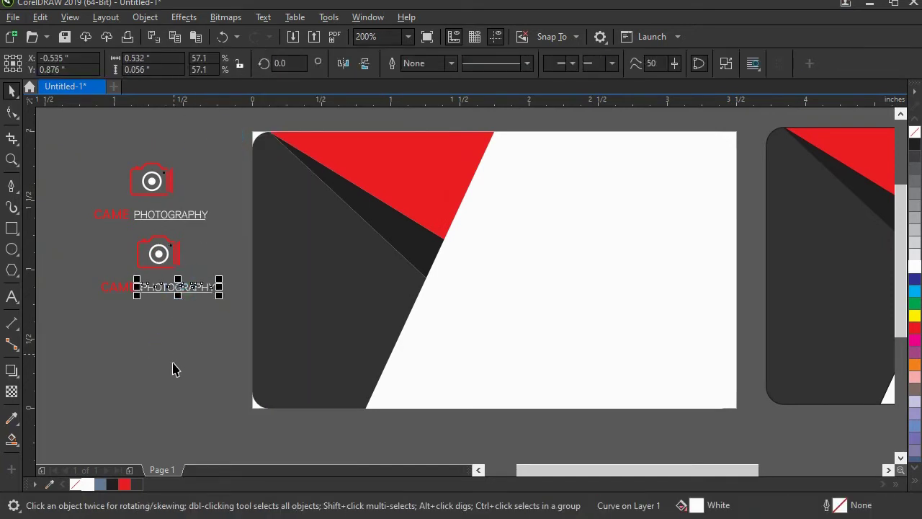
pyautogui.click(122, 479)
pyautogui.click(171, 373)
pyautogui.scroll(2, 171, 298)
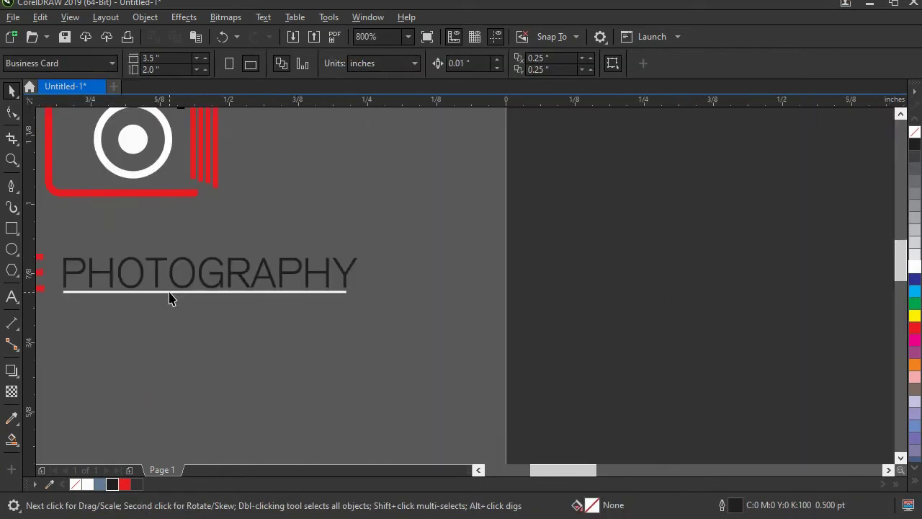
pyautogui.click(171, 292)
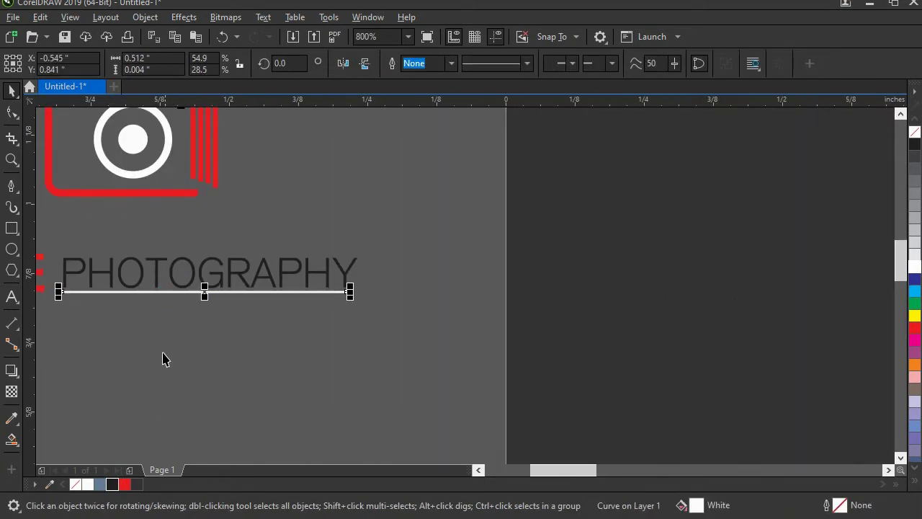
pyautogui.rightClick(128, 485)
pyautogui.click(177, 382)
pyautogui.scroll(-2, 208, 329)
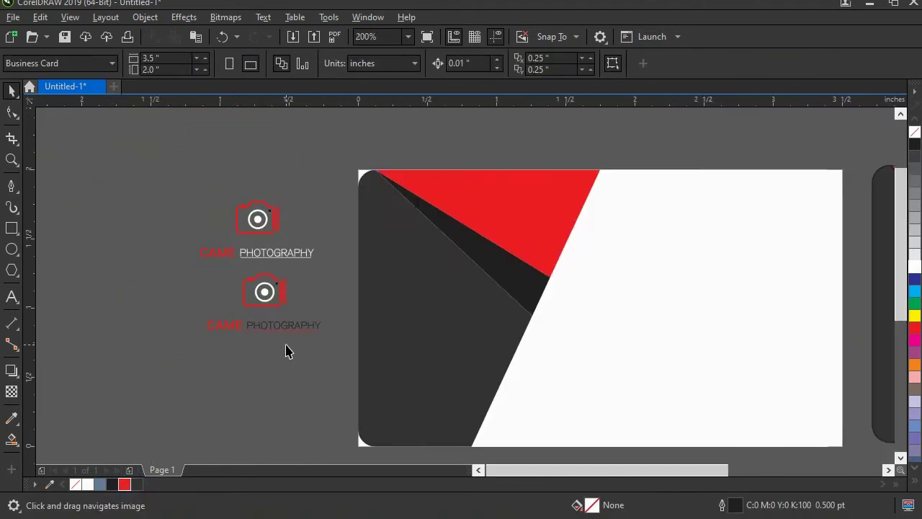
# Fill the lens ring and centre dot of the lower camera logo with black
pyautogui.scroll(1, 240, 288)
pyautogui.click(241, 286)
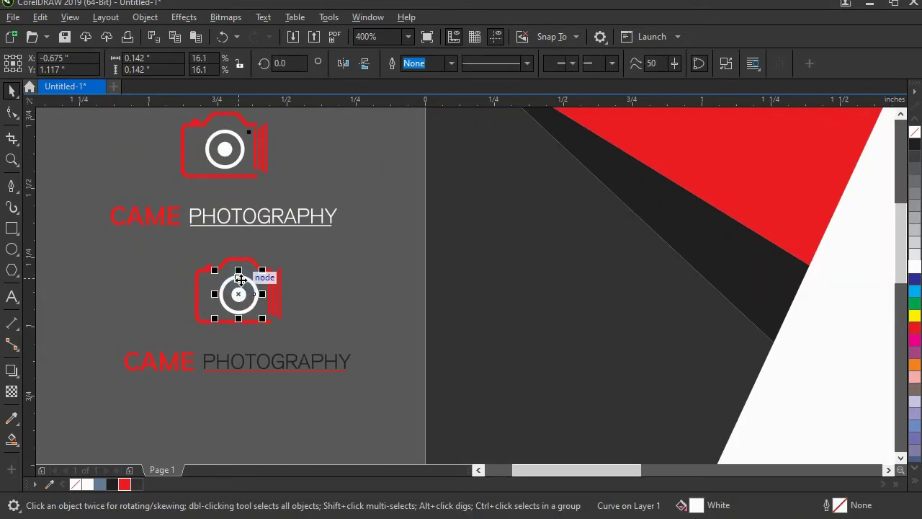
pyautogui.rightClick(112, 484)
pyautogui.click(209, 421)
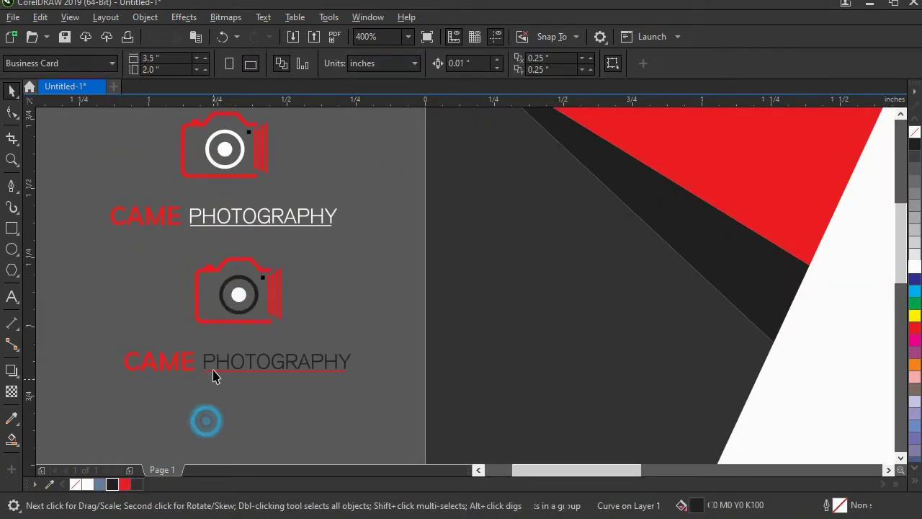
pyautogui.click(232, 295)
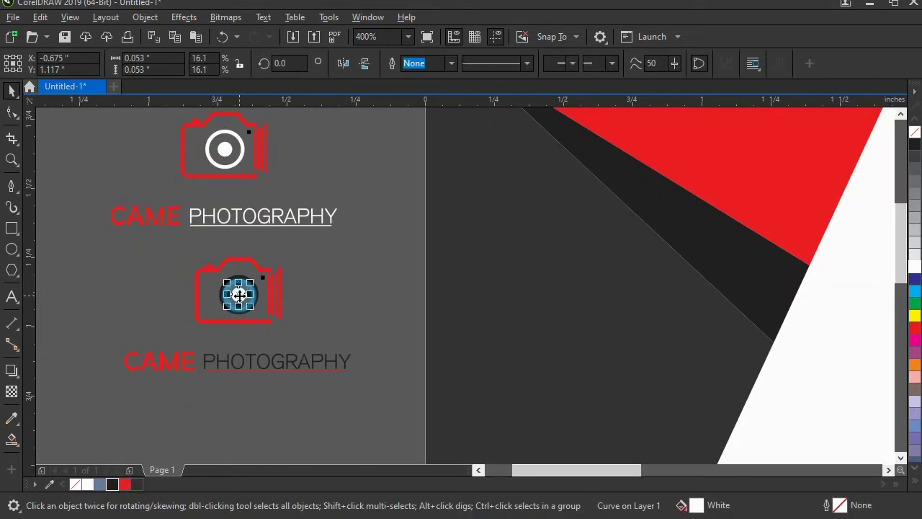
pyautogui.click(111, 484)
pyautogui.click(233, 397)
pyautogui.scroll(-2, 213, 316)
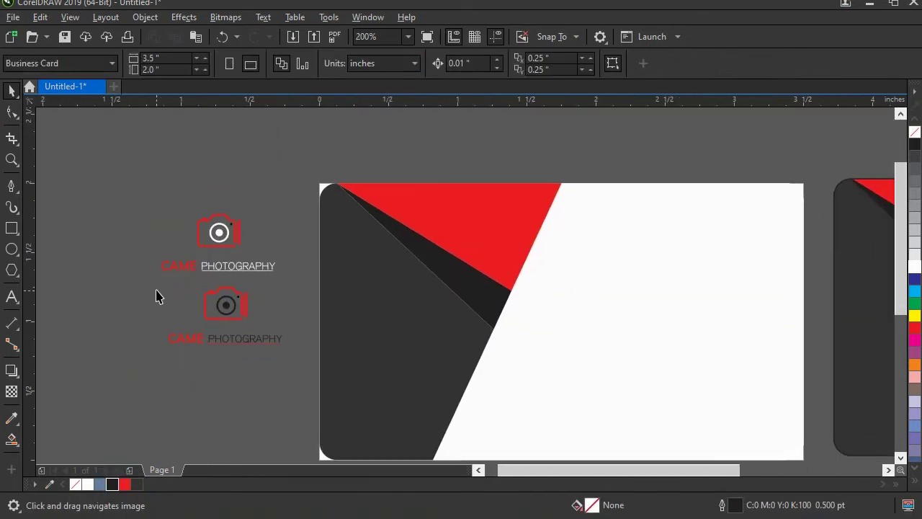
# Group the recoloured logo's objects and move the group onto the original card's white section
pyautogui.moveTo(162, 299); pyautogui.dragTo(292, 384)
pyautogui.rightClick(226, 304)
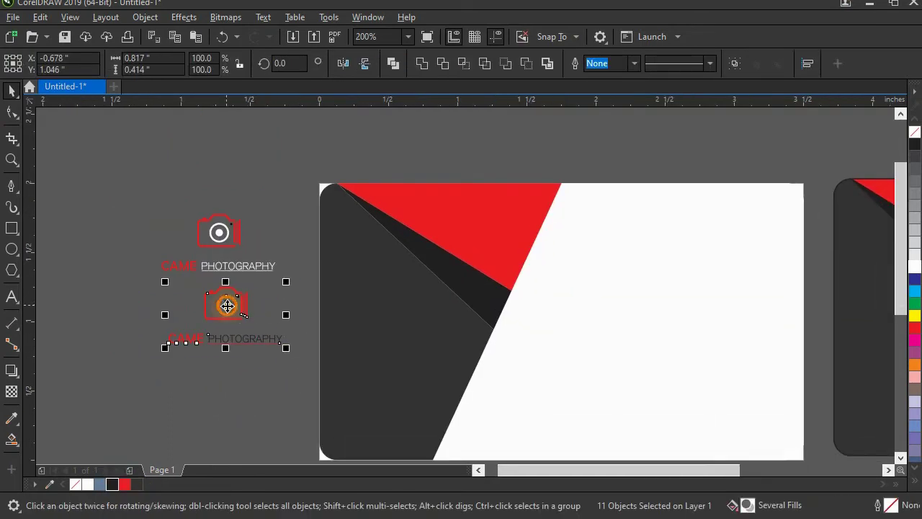
pyautogui.click(287, 173)
pyautogui.hscroll(3, 255, 286)
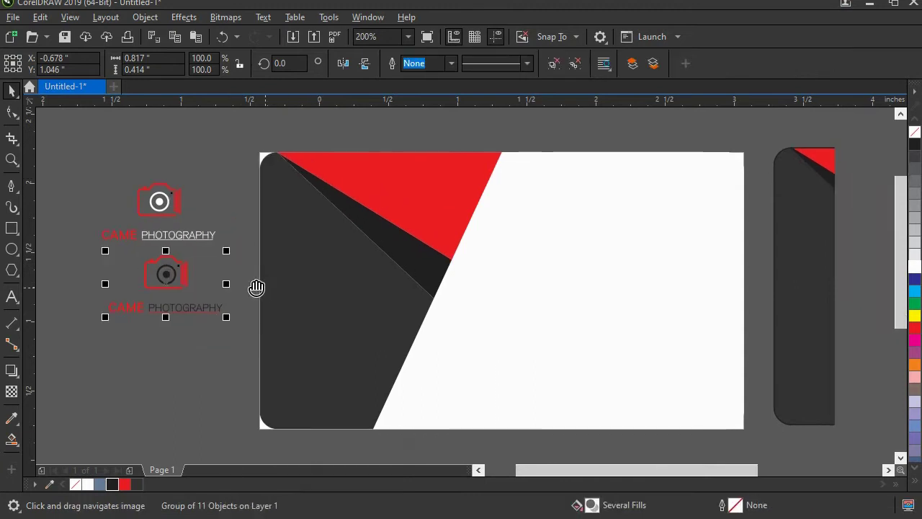
pyautogui.moveTo(132, 261); pyautogui.dragTo(381, 356)
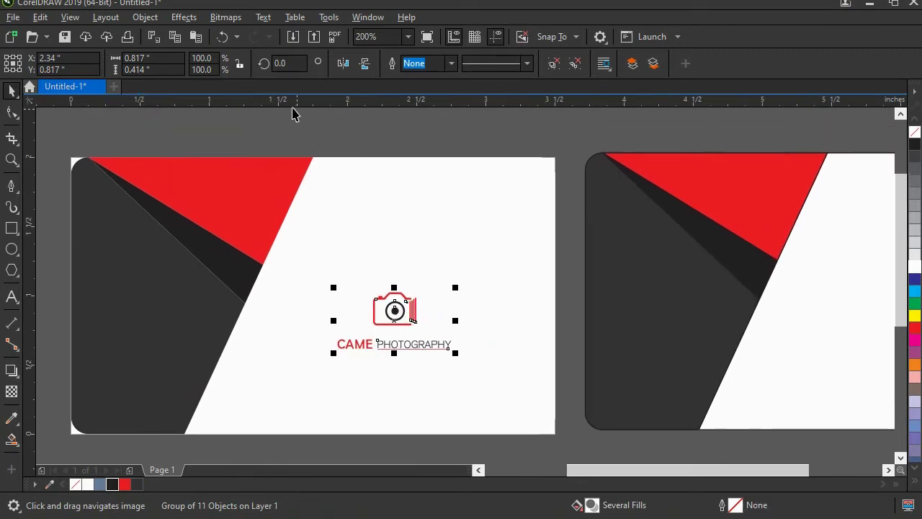
# Add a horizontal guideline at Y 1.0 inch and centre the logo vertically on it, at about X 2.3 inches
pyautogui.moveTo(241, 106); pyautogui.dragTo(551, 298)
pyautogui.moveTo(408, 347); pyautogui.dragTo(371, 272)
pyautogui.click(401, 310)
pyautogui.scroll(1, 402, 314)
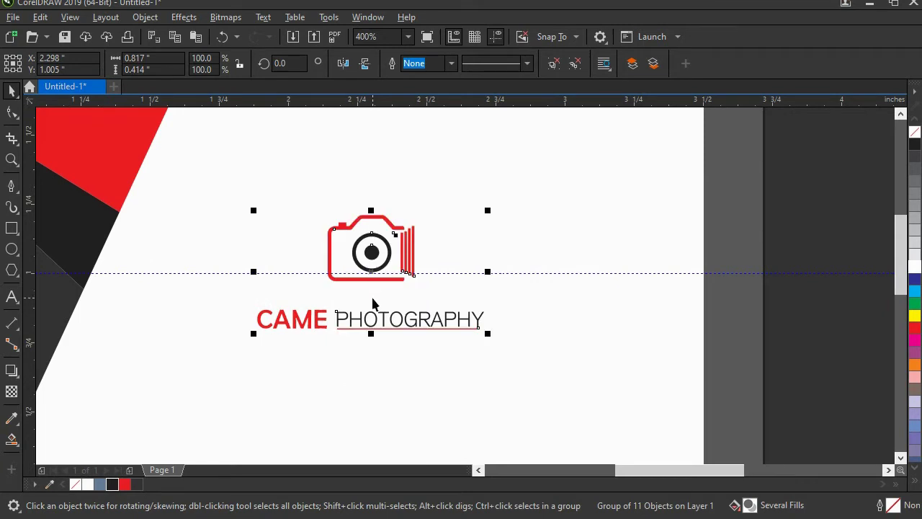
pyautogui.moveTo(377, 372); pyautogui.dragTo(367, 362)
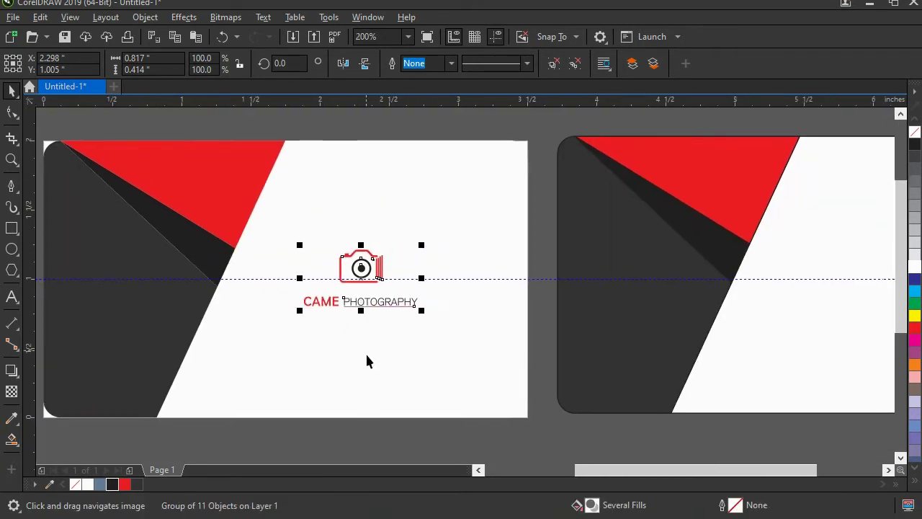
pyautogui.click(375, 432)
# Delete the horizontal guideline that crosses both cards at Y 1.0 inch
pyautogui.click(438, 278)
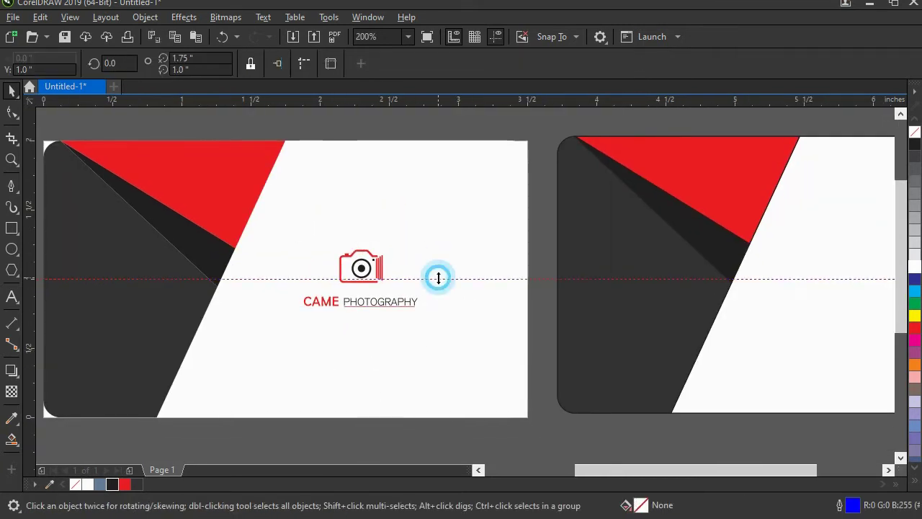
pyautogui.click(365, 302)
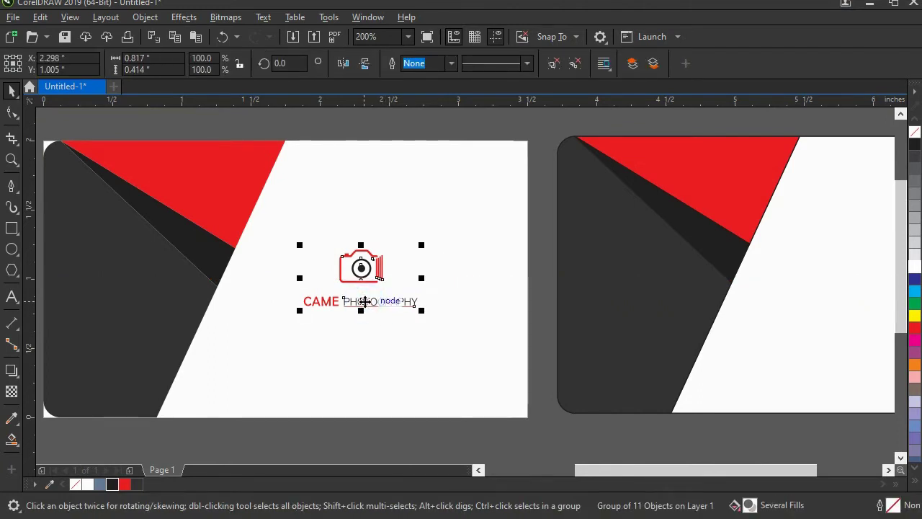
pyautogui.scroll(-2, 362, 337)
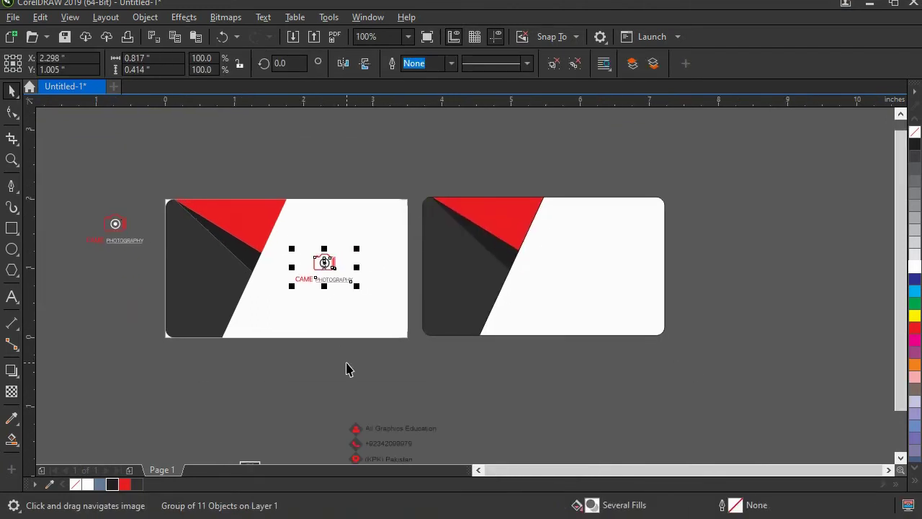
pyautogui.click(346, 368)
pyautogui.moveTo(334, 358)
pyautogui.mouseDown()
pyautogui.moveTo(296, 310)
pyautogui.moveTo(344, 348)
pyautogui.mouseUp()
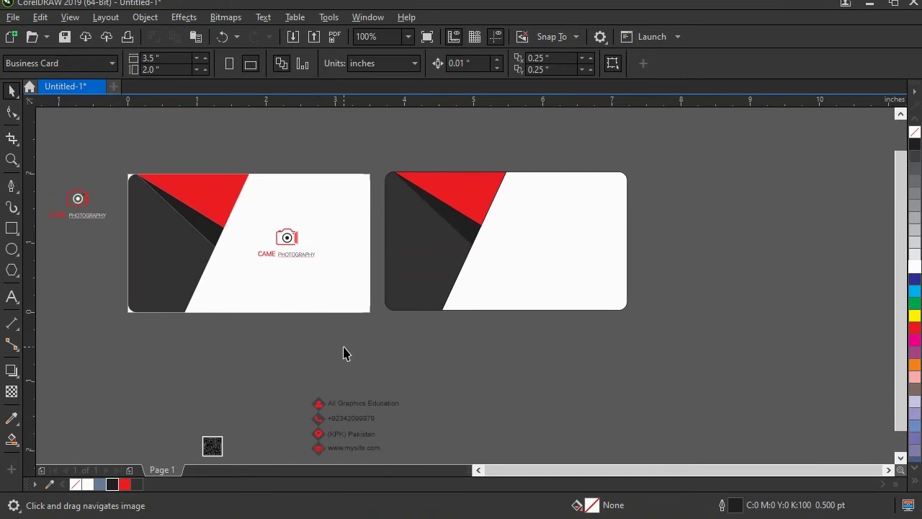
# Move the logo group with white lettering from beside the first card onto the second card's dark section
pyautogui.moveTo(261, 247); pyautogui.dragTo(302, 284)
pyautogui.moveTo(70, 206); pyautogui.dragTo(165, 290)
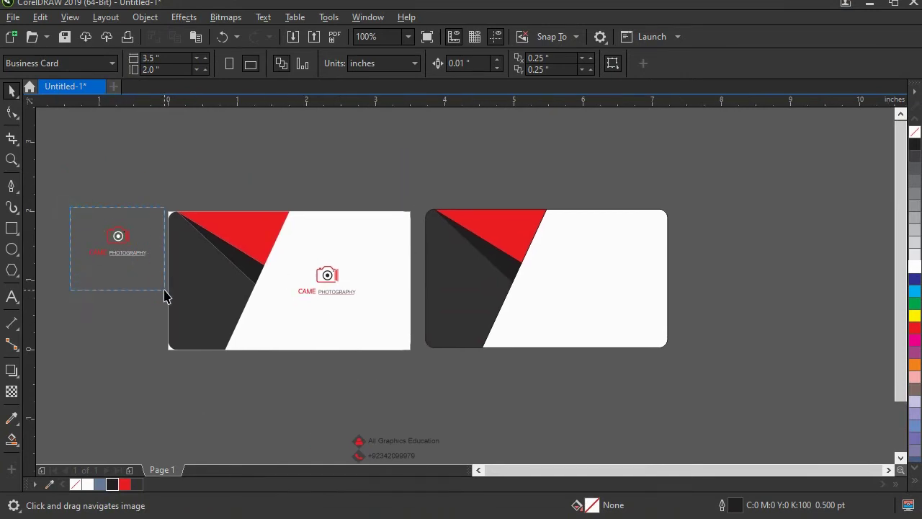
pyautogui.moveTo(119, 233); pyautogui.dragTo(464, 301)
pyautogui.scroll(2, 478, 304)
pyautogui.scroll(2, 435, 310)
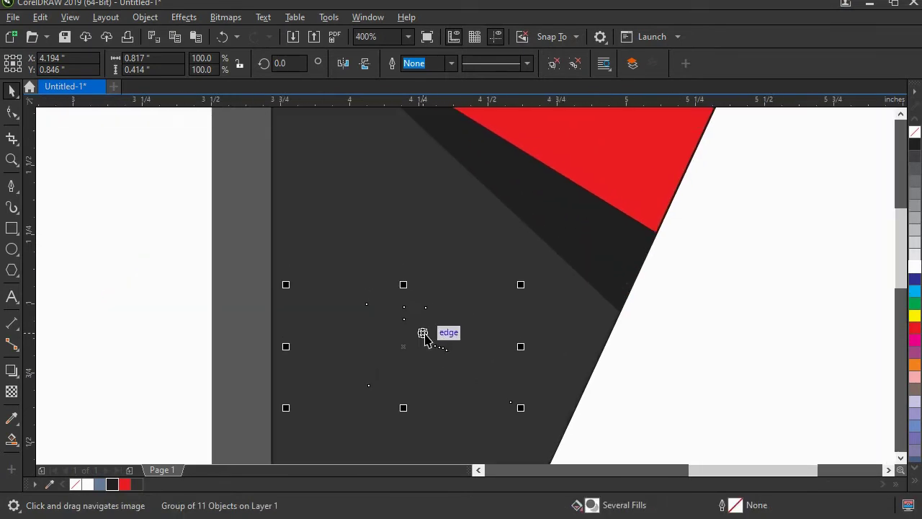
# Order the moved logo in front of the second card's dark shape
pyautogui.click(150, 18)
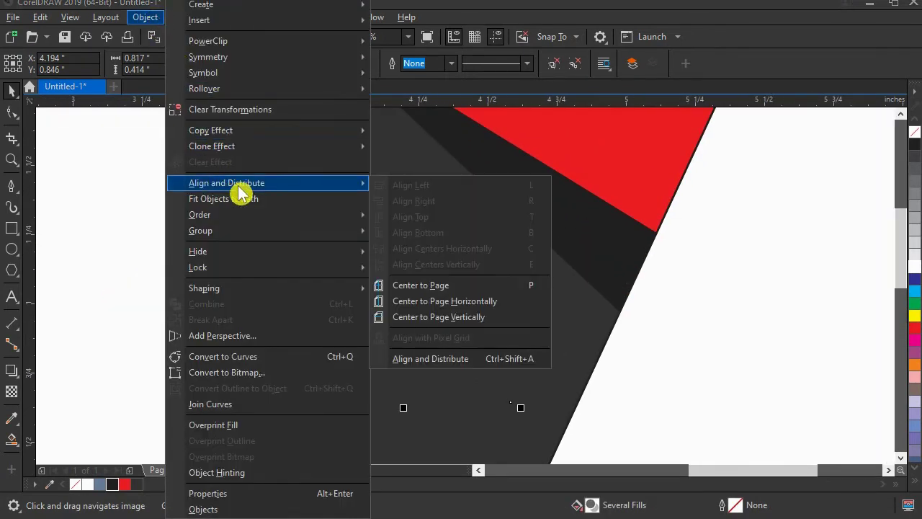
pyautogui.moveTo(350, 218)
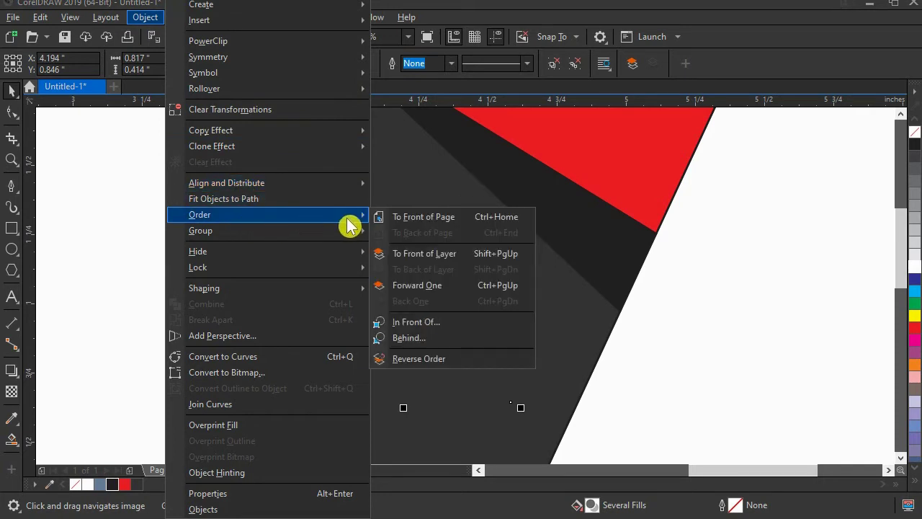
pyautogui.click(417, 322)
pyautogui.click(381, 183)
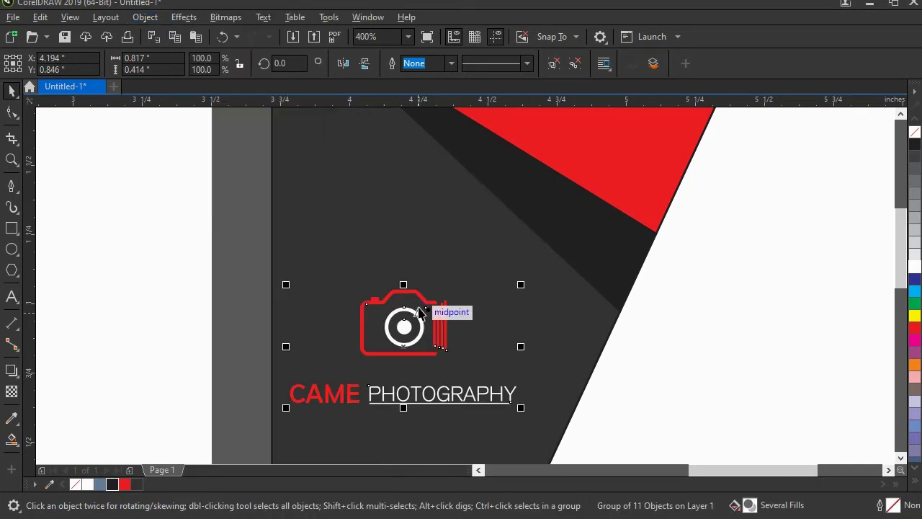
# Reposition the logo within the second card's dark section, at about X 4.265 and Y 0.9 inch
pyautogui.scroll(-1, 405, 313)
pyautogui.scroll(-2, 405, 274)
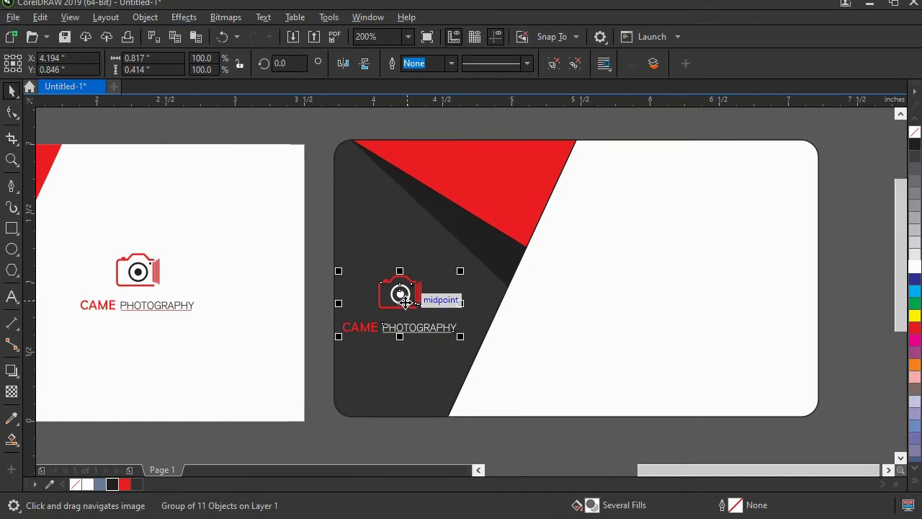
pyautogui.moveTo(401, 299); pyautogui.dragTo(409, 295)
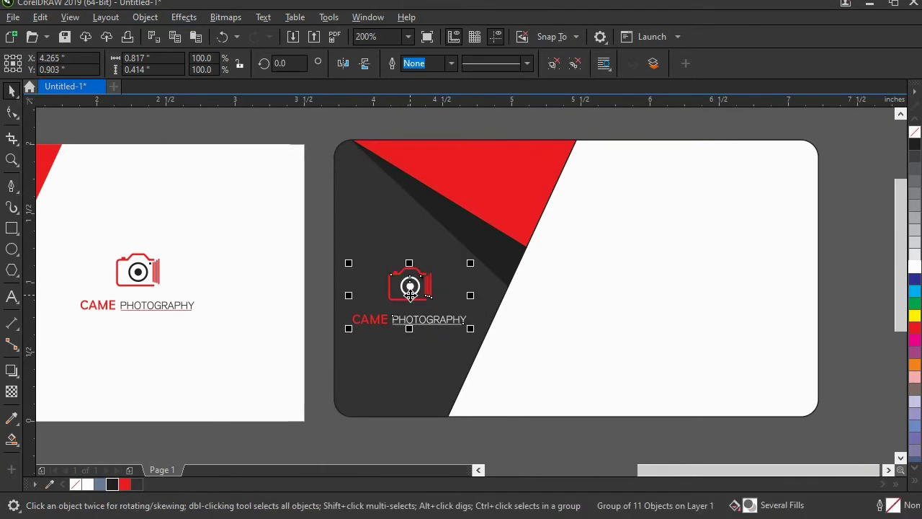
pyautogui.click(338, 442)
pyautogui.scroll(-3, 363, 352)
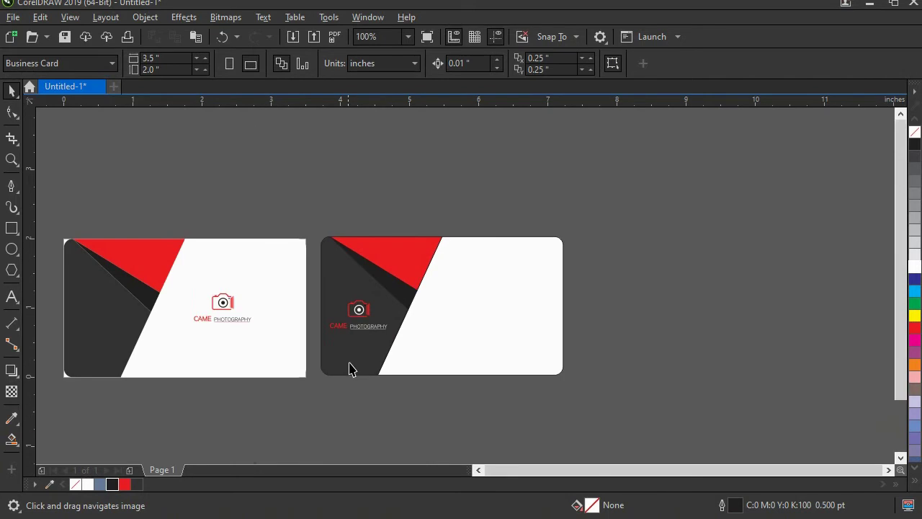
# Move the QR code group onto the second card's dark section below the logo, at about X 4.18, Y 0.31 inch
pyautogui.moveTo(349, 364); pyautogui.dragTo(389, 290)
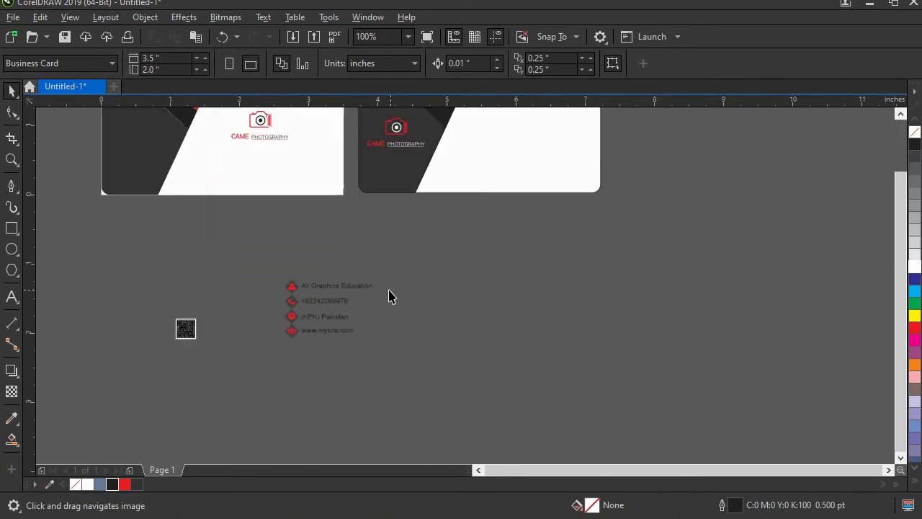
pyautogui.moveTo(142, 297); pyautogui.dragTo(247, 377)
pyautogui.moveTo(193, 325); pyautogui.dragTo(367, 348)
pyautogui.scroll(4, 374, 188)
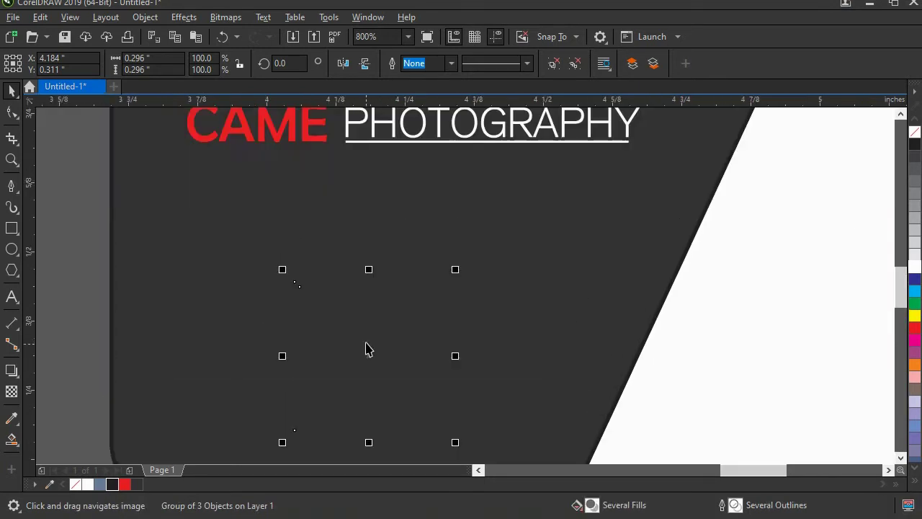
# Order the QR code in front of the second card's dark shape
pyautogui.click(147, 18)
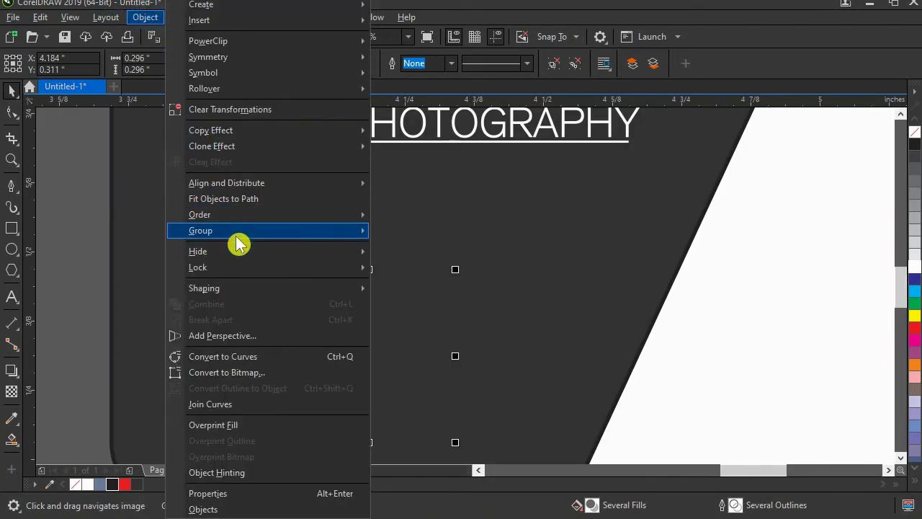
pyautogui.moveTo(238, 216)
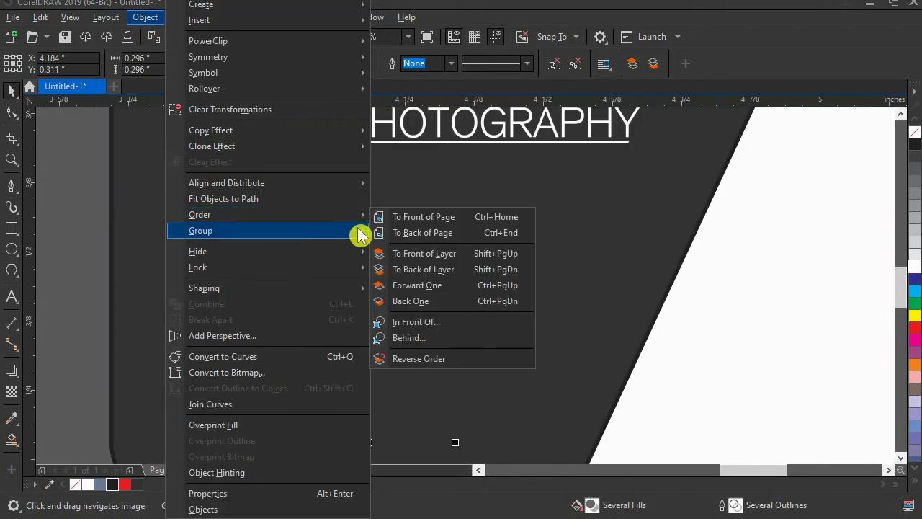
pyautogui.click(419, 332)
pyautogui.click(177, 235)
# Align the QR code's centre horizontally with the logo above it on the second card
pyautogui.scroll(-3, 294, 275)
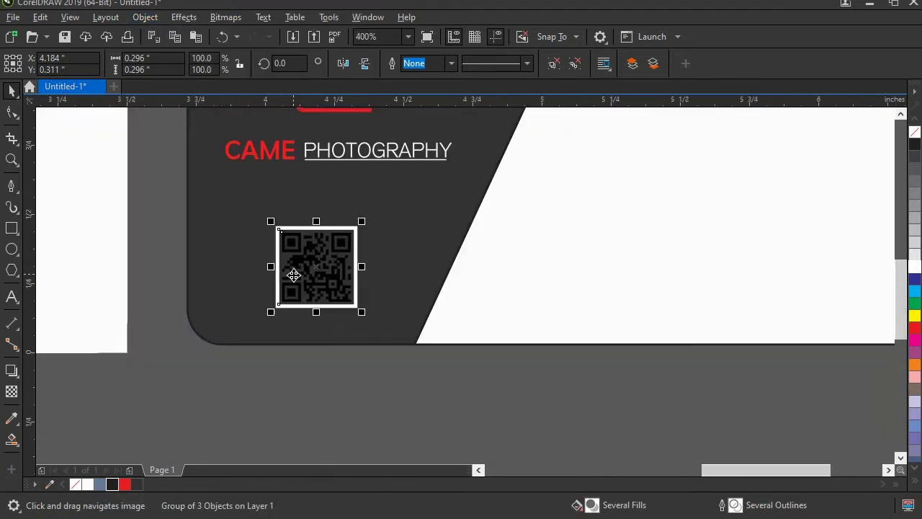
pyautogui.moveTo(304, 225); pyautogui.dragTo(321, 258)
pyautogui.keyDown('shift'); pyautogui.click(303, 190); pyautogui.keyUp('shift')
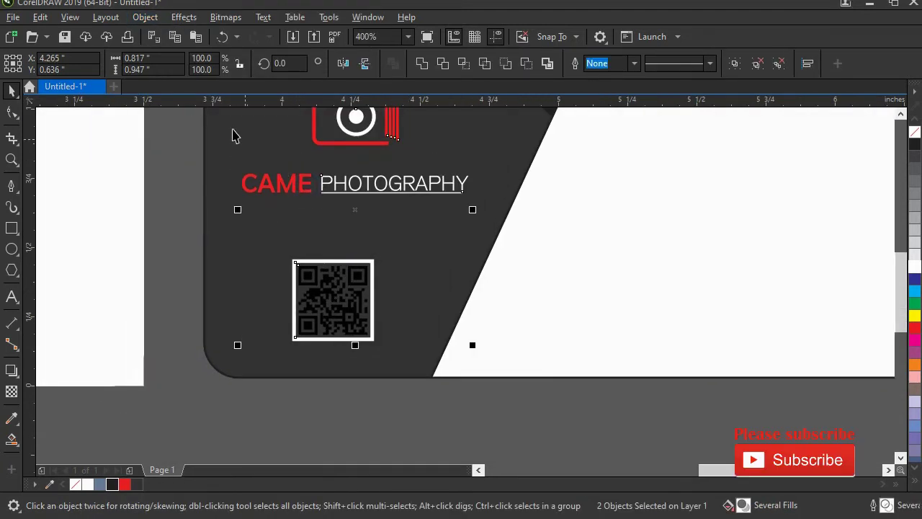
pyautogui.click(142, 19)
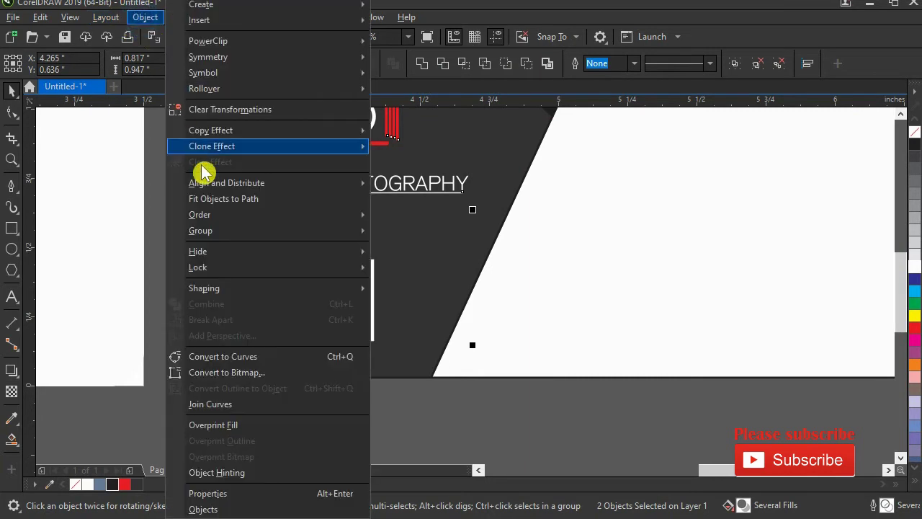
pyautogui.moveTo(350, 195)
pyautogui.click(422, 237)
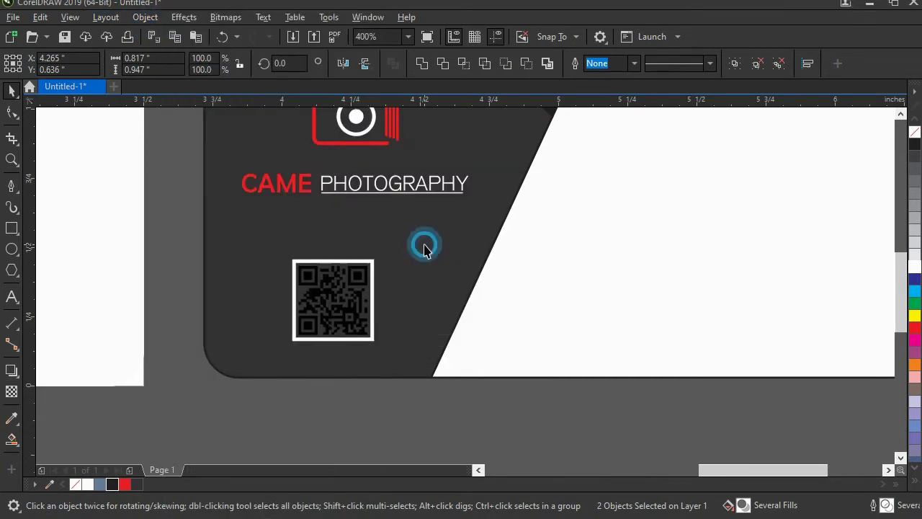
pyautogui.click(351, 413)
pyautogui.scroll(-2, 411, 309)
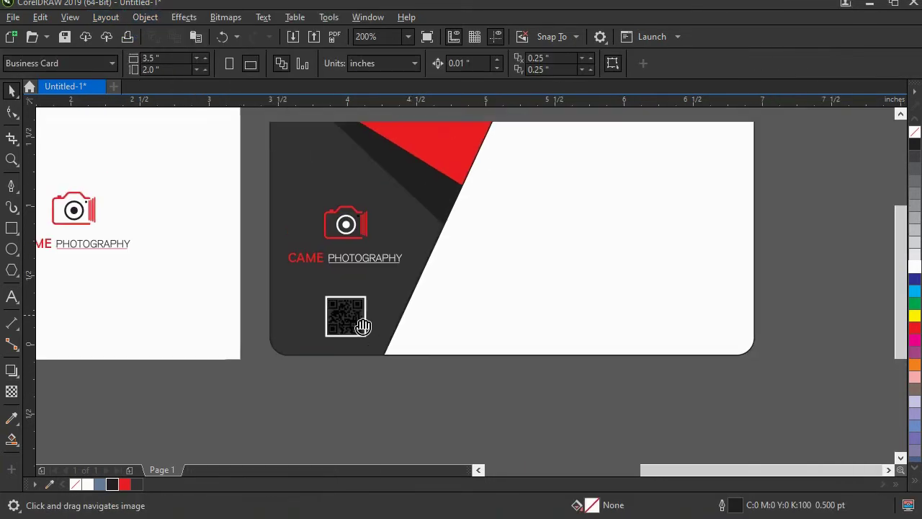
# Move the contact details group with its diamond icons onto the second card's white section, at about X 5.96, Y 0.54 inch
pyautogui.scroll(-2, 320, 346)
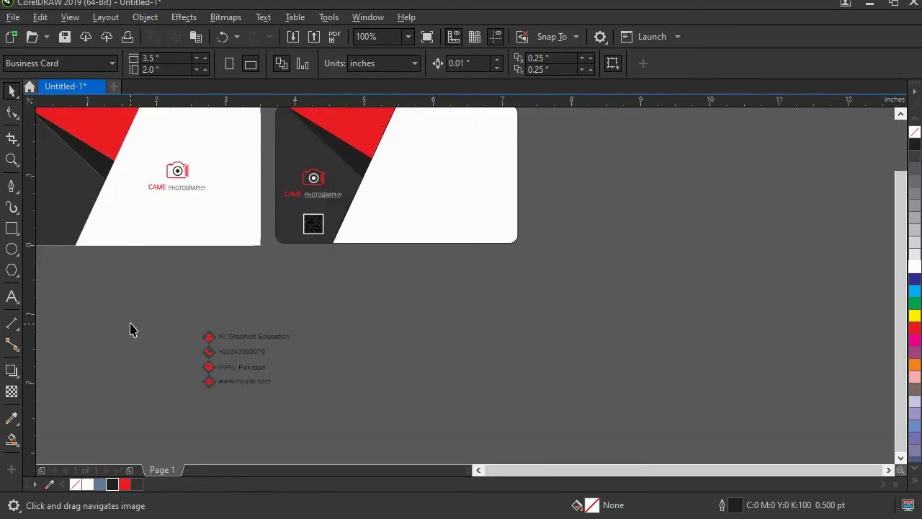
pyautogui.moveTo(166, 310); pyautogui.dragTo(321, 414)
pyautogui.moveTo(218, 350); pyautogui.dragTo(404, 208)
pyautogui.scroll(4, 403, 208)
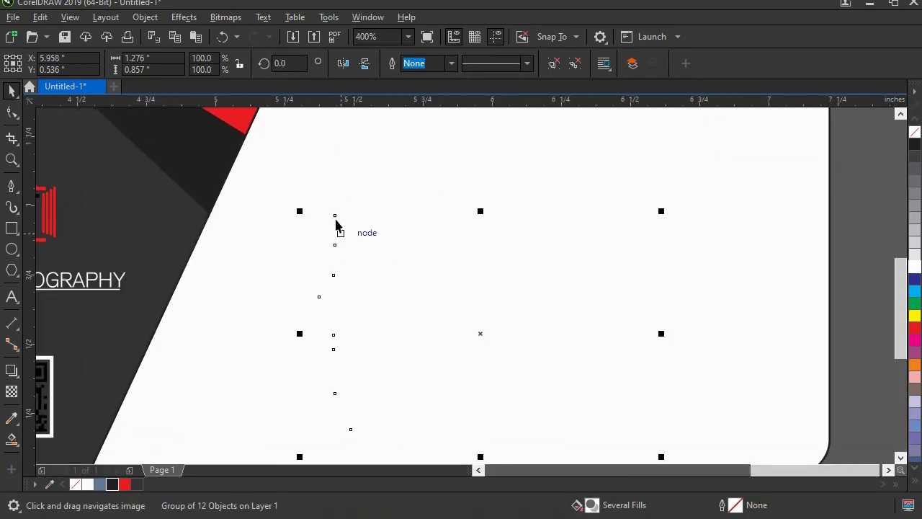
# Order the contact details group in front of the second card's white shape
pyautogui.click(143, 18)
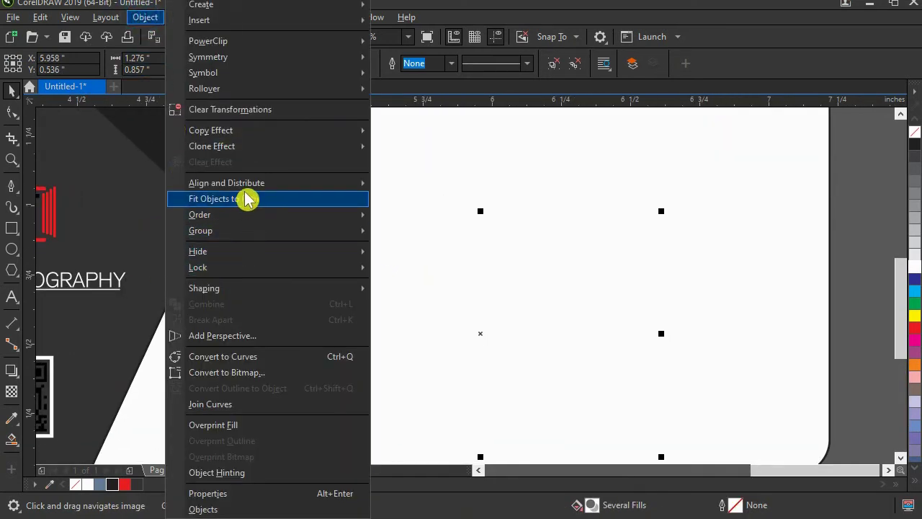
pyautogui.moveTo(252, 217)
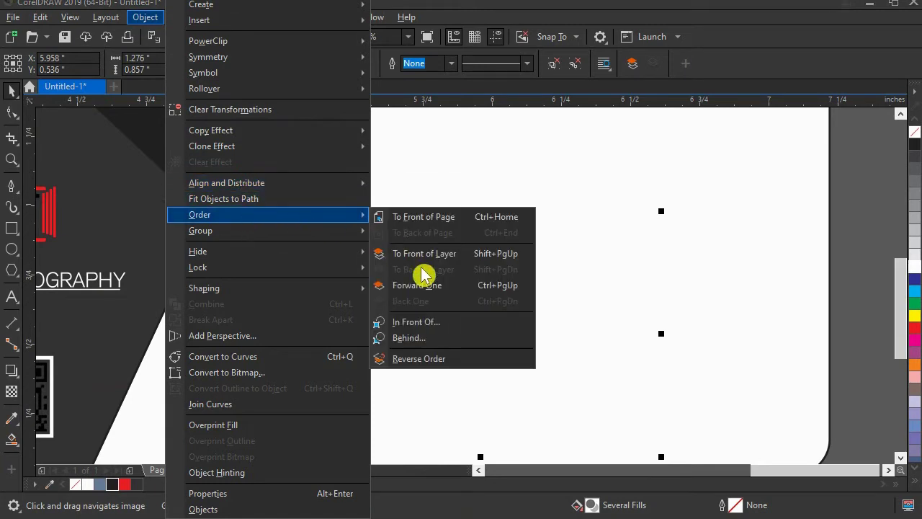
pyautogui.click(441, 323)
pyautogui.click(422, 151)
pyautogui.scroll(-2, 387, 311)
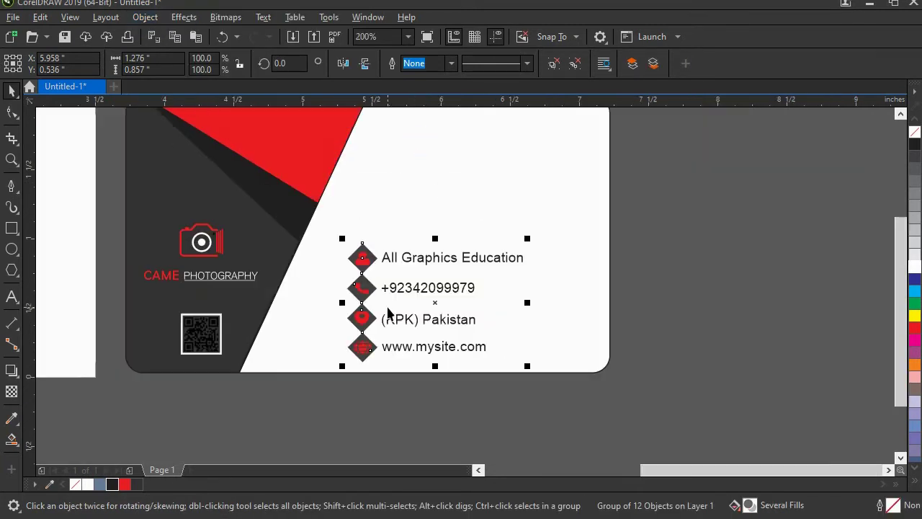
# Reposition the contact details group in the lower white section, at about X 6.2 and Y 0.515 inch
pyautogui.moveTo(387, 312); pyautogui.dragTo(397, 240)
pyautogui.click(422, 356)
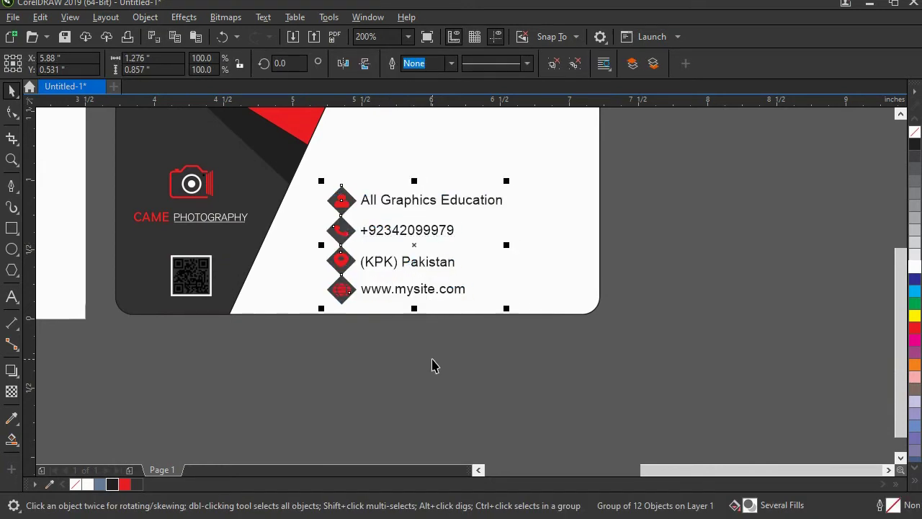
pyautogui.click(432, 358)
pyautogui.scroll(2, 398, 268)
pyautogui.moveTo(393, 284); pyautogui.dragTo(437, 288)
pyautogui.moveTo(399, 316); pyautogui.dragTo(387, 318)
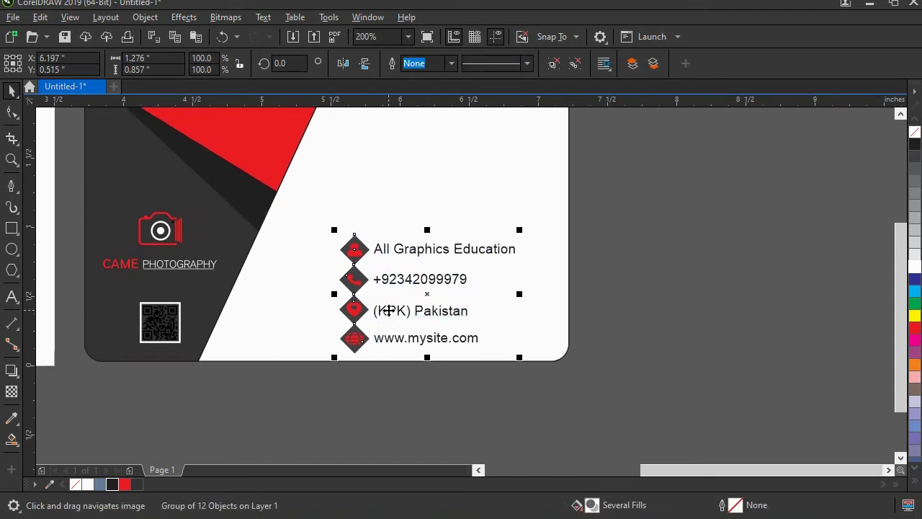
# Nudge the contact details group rightward to about X 6.35 inches, closer to the card's right edge
pyautogui.moveTo(335, 244); pyautogui.dragTo(333, 281)
pyautogui.press('Right')
pyautogui.press('Right')
pyautogui.press('Right')
pyautogui.press('Right')
pyautogui.press('Right')
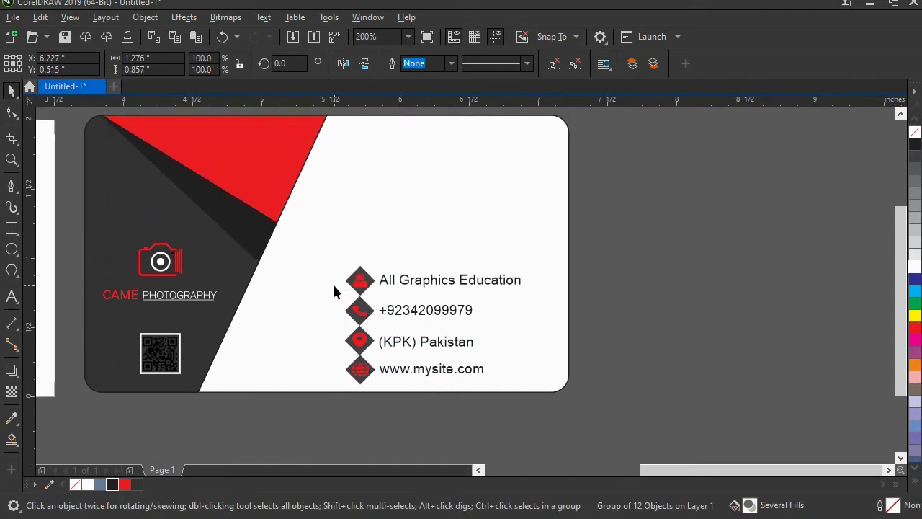
pyautogui.press('Right')
pyautogui.press('Right')
pyautogui.press('Right')
pyautogui.press('Right')
pyautogui.press('Right')
pyautogui.press('Right')
pyautogui.press('Right')
pyautogui.press('Right')
pyautogui.press('Right')
pyautogui.press('Right')
pyautogui.press('Right')
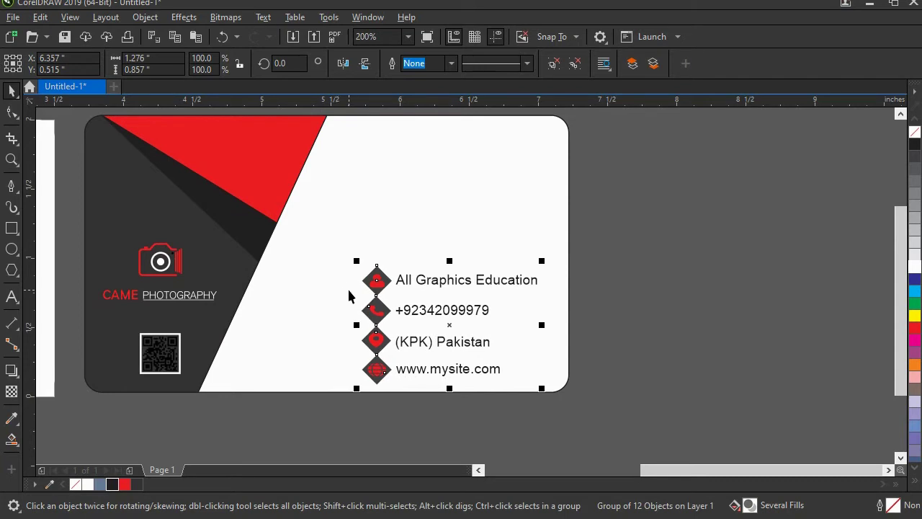
pyautogui.click(620, 283)
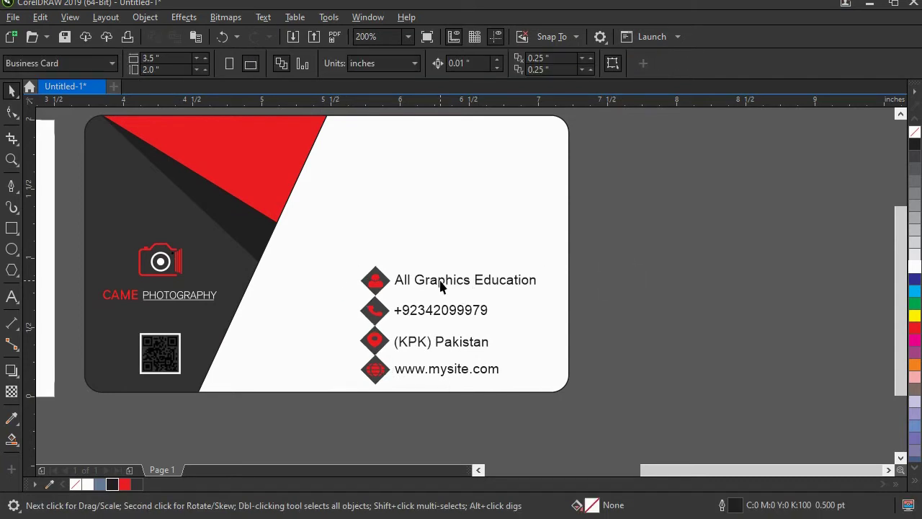
# Add the cardholder's full name as 8 pt Arial text in the white area above the contact details
pyautogui.moveTo(382, 230); pyautogui.dragTo(399, 276)
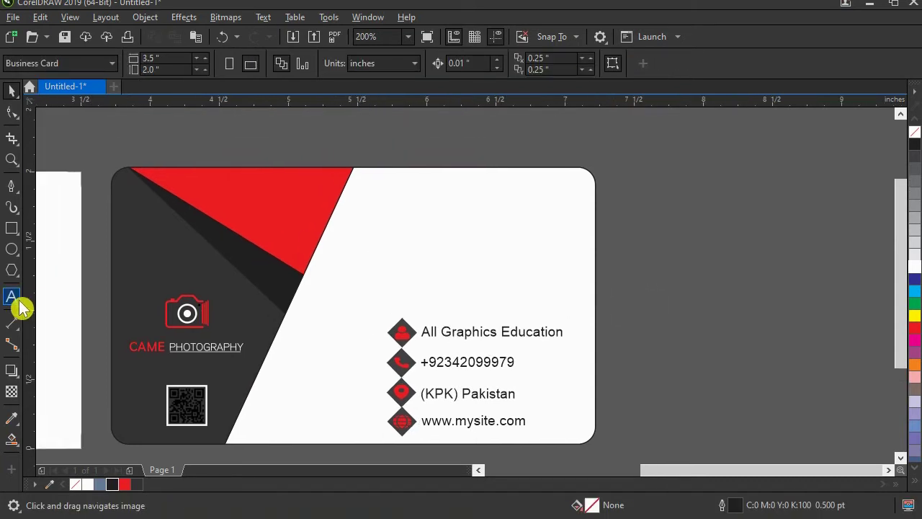
pyautogui.click(13, 297)
pyautogui.click(401, 240)
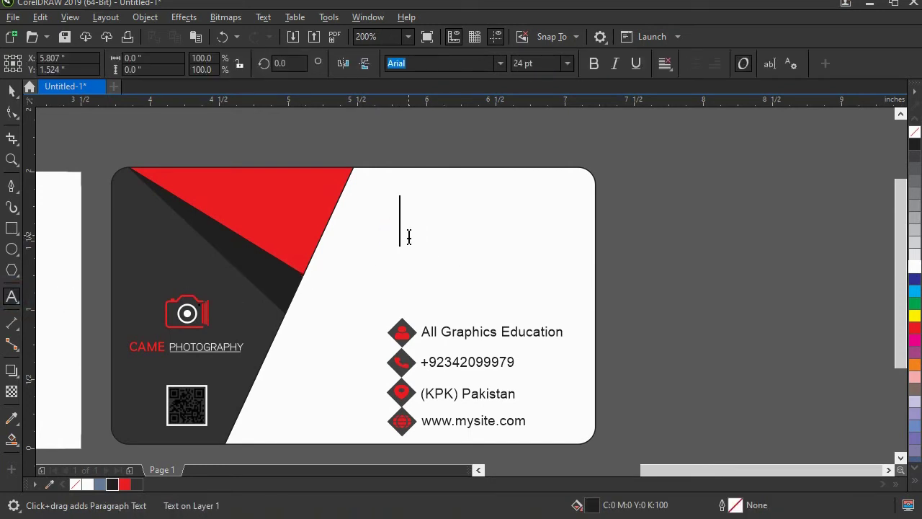
pyautogui.click(544, 63)
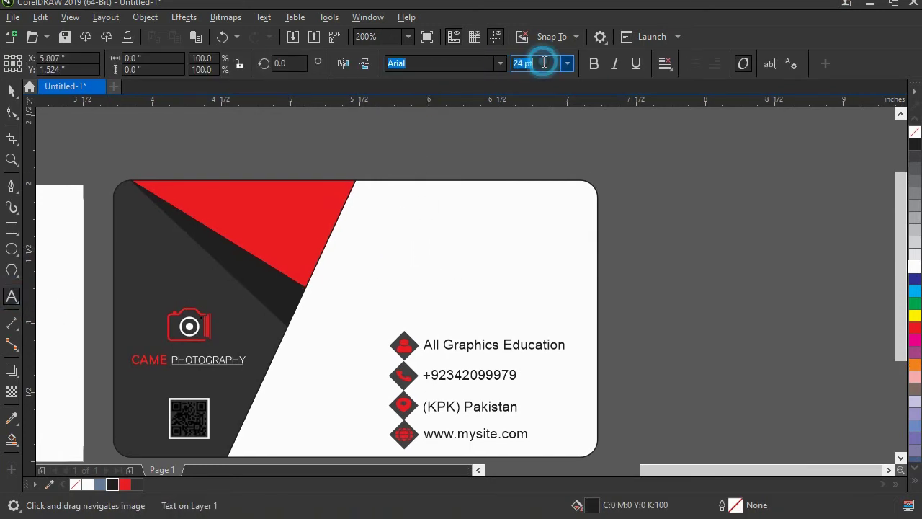
pyautogui.press('Return')
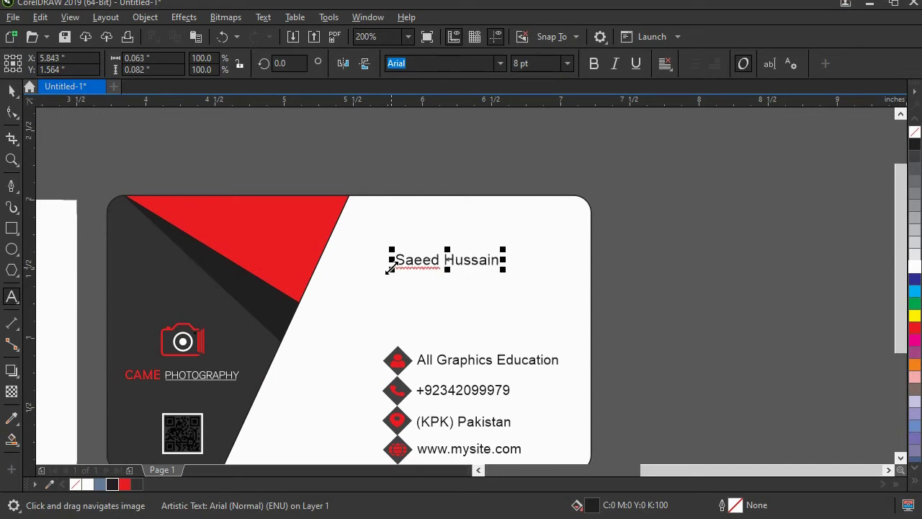
# Duplicate the cardholder's name text and place the copy directly beneath the original, at about Y 1.424 inches
pyautogui.click(12, 92)
pyautogui.moveTo(422, 265); pyautogui.dragTo(378, 240)
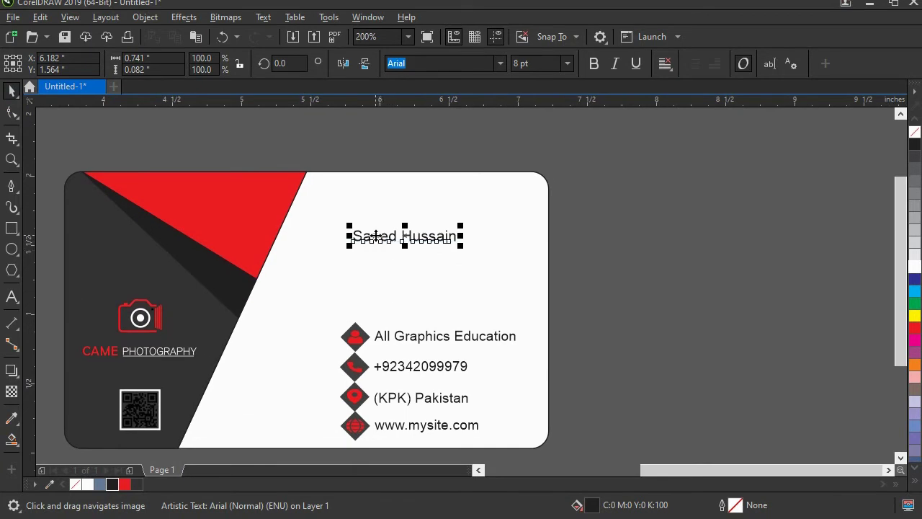
pyautogui.rightClick(376, 235)
pyautogui.click(414, 259)
pyautogui.rightClick(415, 144)
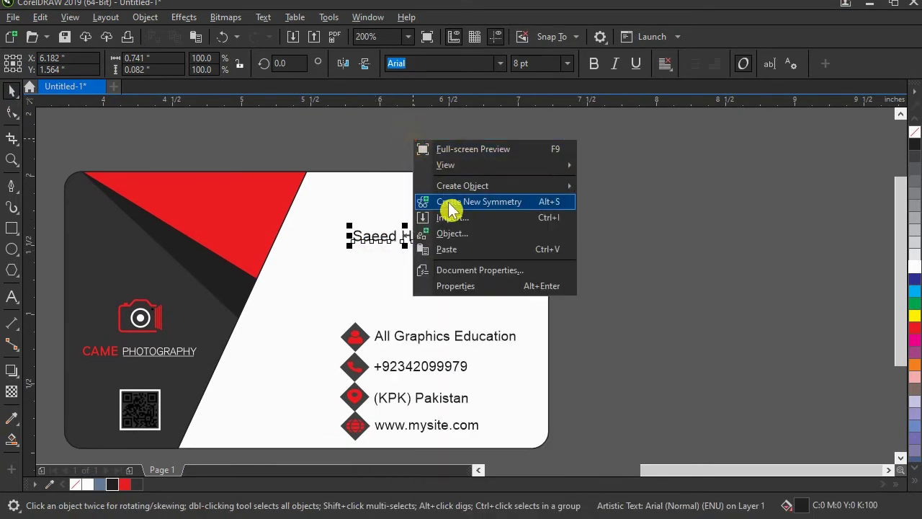
pyautogui.click(459, 248)
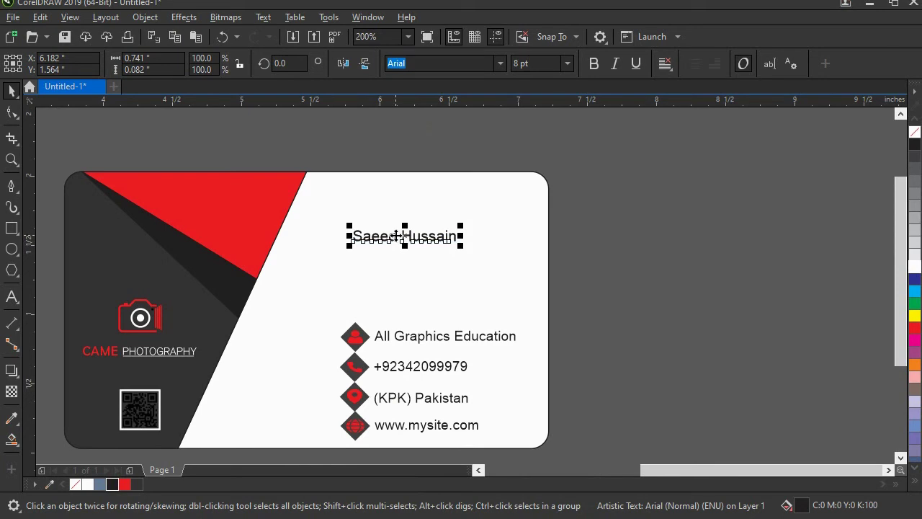
pyautogui.moveTo(395, 236); pyautogui.dragTo(395, 255)
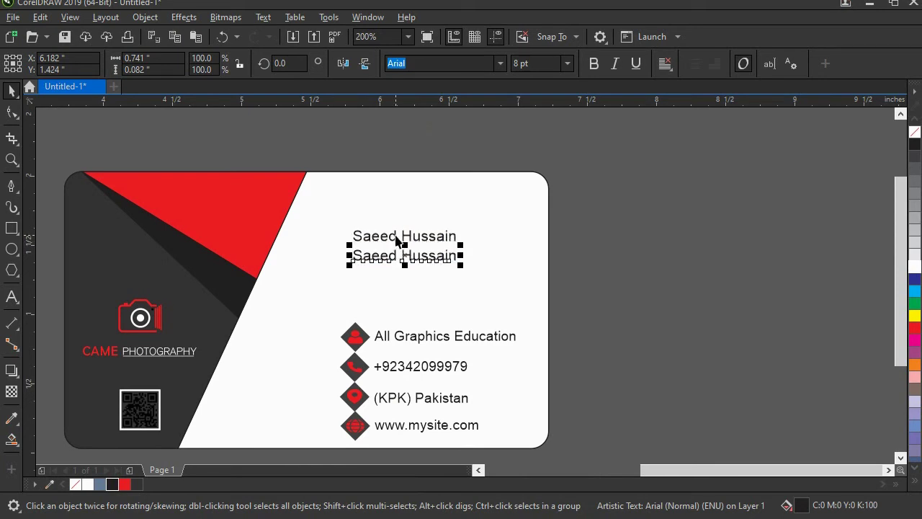
# Replace the duplicated name line's text with "GRAPHICS DESIGNER"
pyautogui.scroll(2, 396, 241)
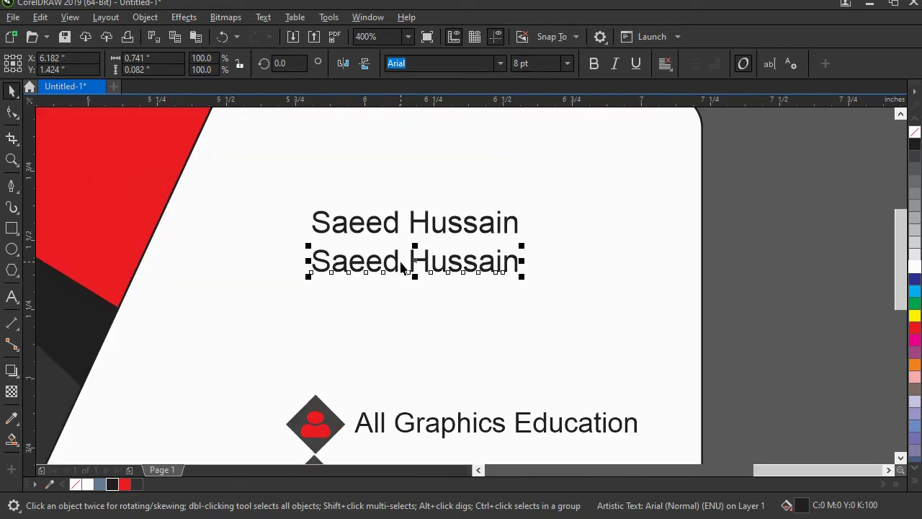
pyautogui.doubleClick(513, 275)
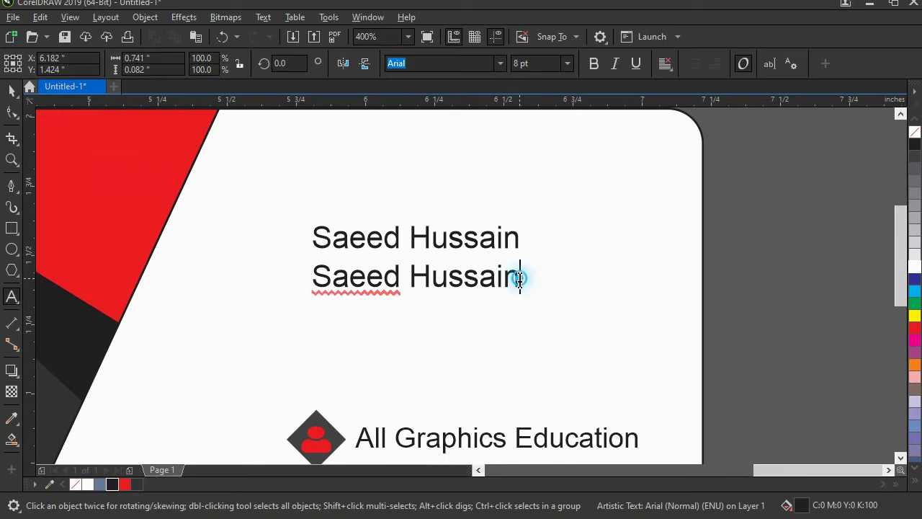
pyautogui.moveTo(519, 278); pyautogui.dragTo(254, 282)
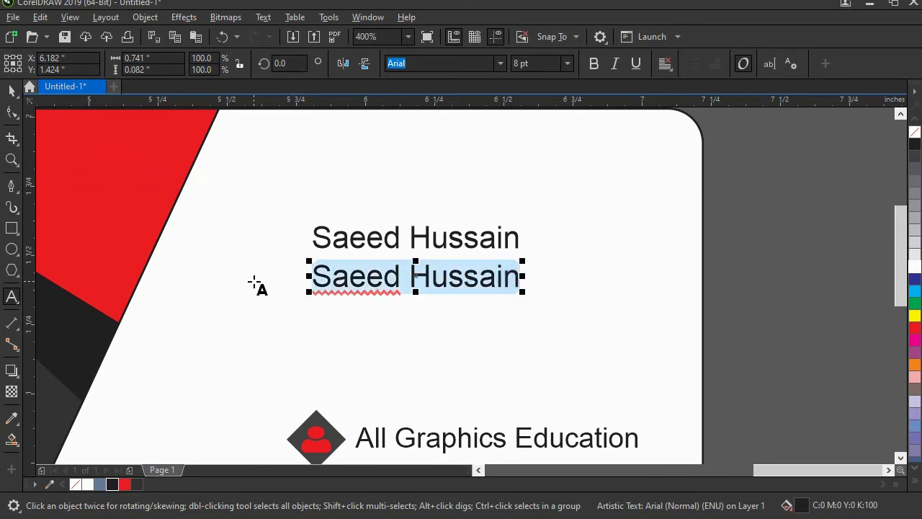
pyautogui.write('GRAPHICS DE')
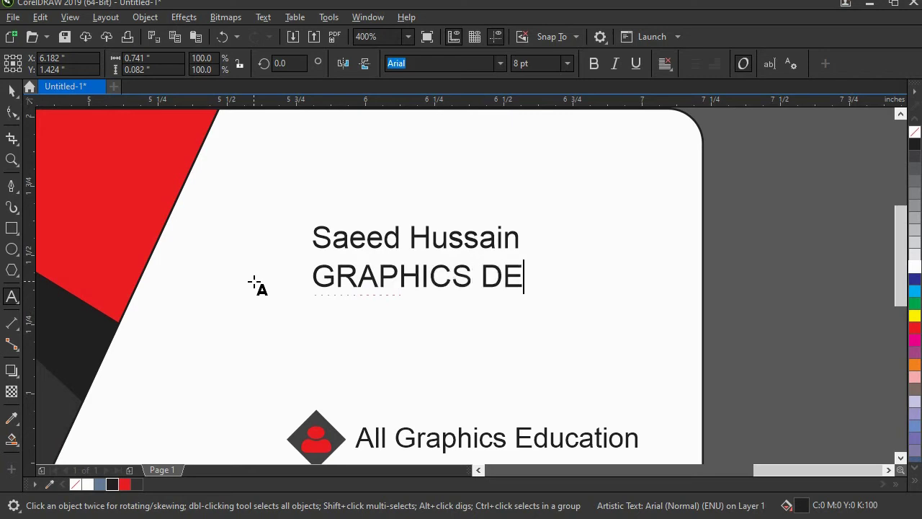
pyautogui.write('SIGNER')
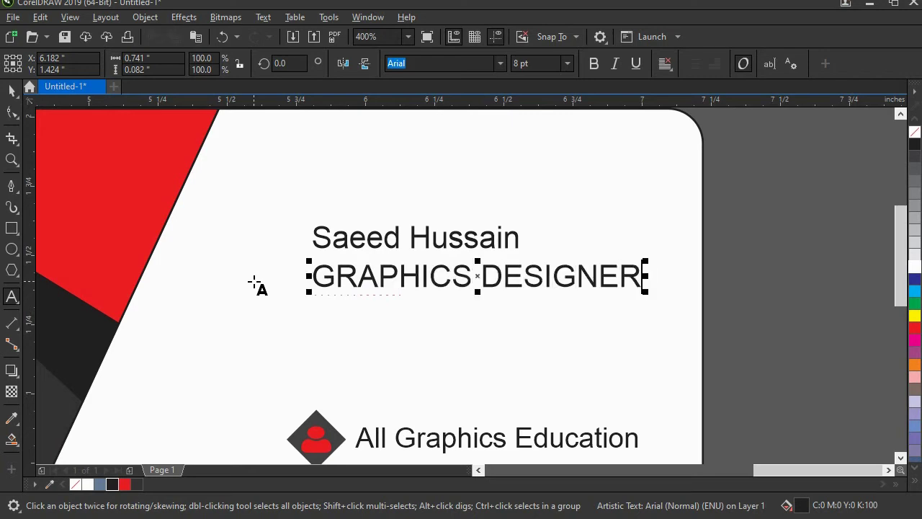
# Reduce the GRAPHICS DESIGNER line's font size, first to 5 pt and finally to 4 pt
pyautogui.click(11, 93)
pyautogui.click(535, 63)
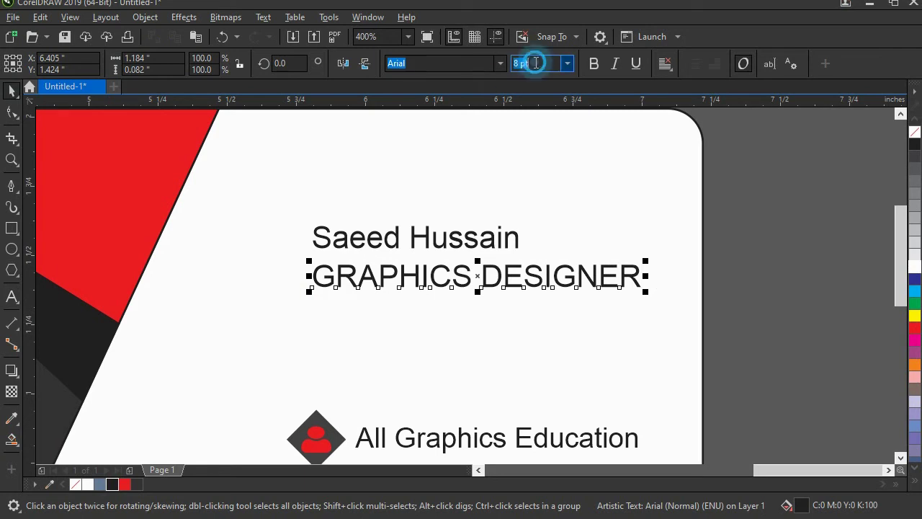
pyautogui.write('5')
pyautogui.press('Return')
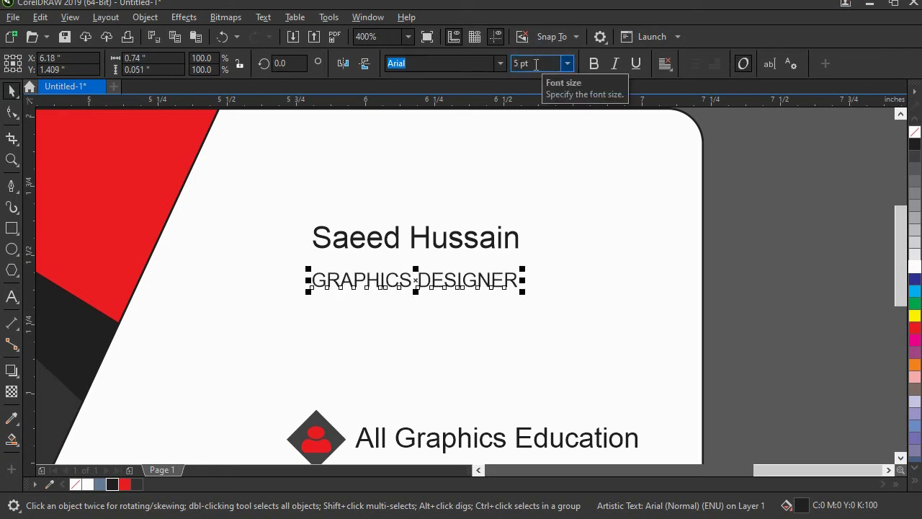
pyautogui.moveTo(409, 237); pyautogui.dragTo(408, 268)
pyautogui.click(542, 63)
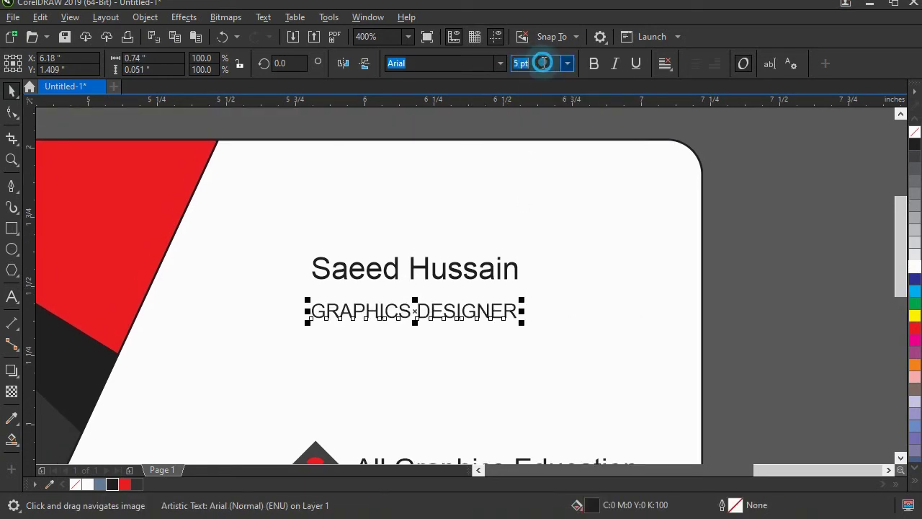
pyautogui.write('4')
pyautogui.press('Return')
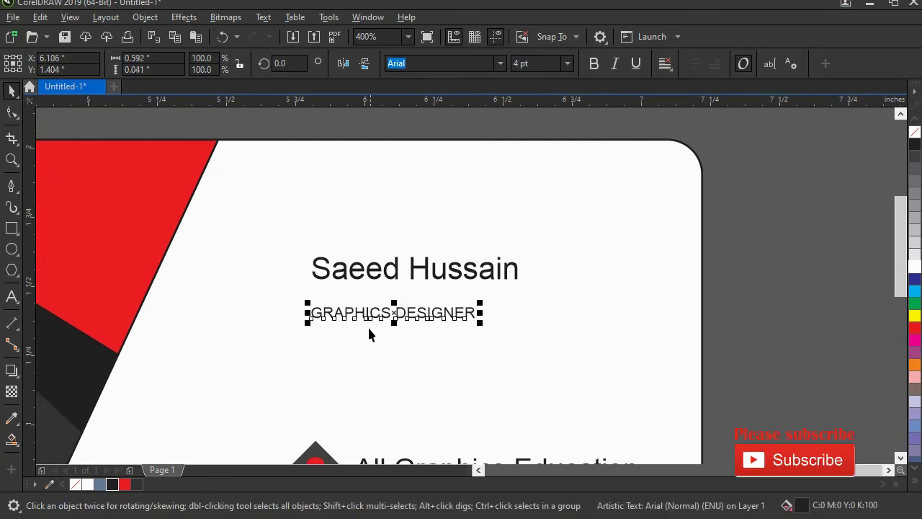
# Widen the GRAPHICS DESIGNER line's character spacing to 97% in its paragraph properties
pyautogui.scroll(2, 346, 302)
pyautogui.moveTo(346, 295); pyautogui.dragTo(318, 256)
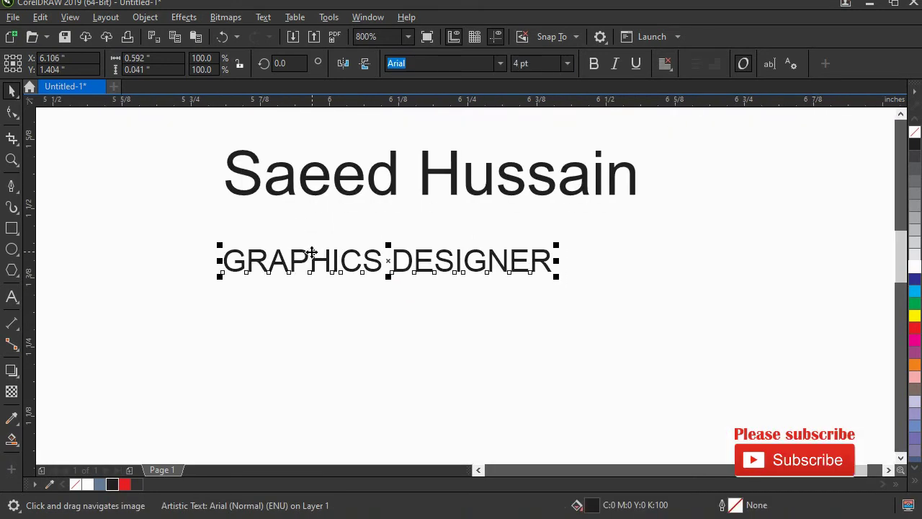
pyautogui.rightClick(313, 253)
pyautogui.click(288, 265)
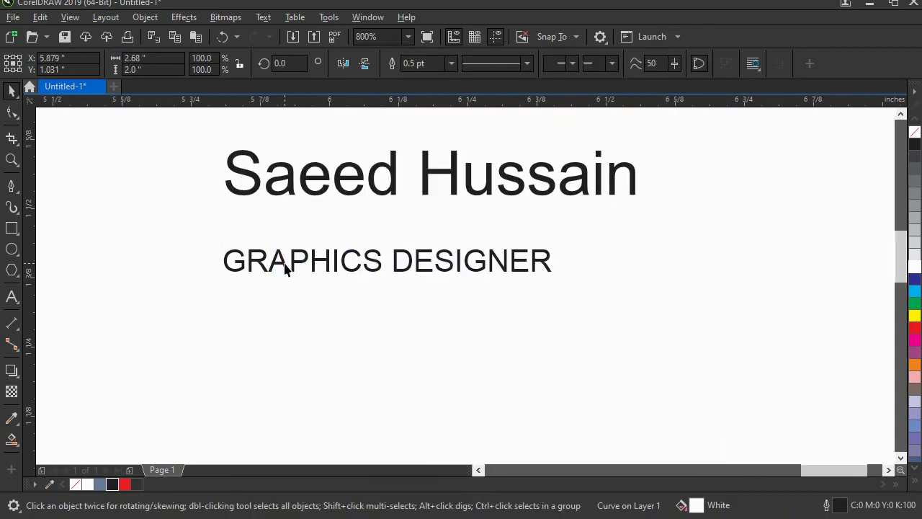
pyautogui.rightClick(288, 265)
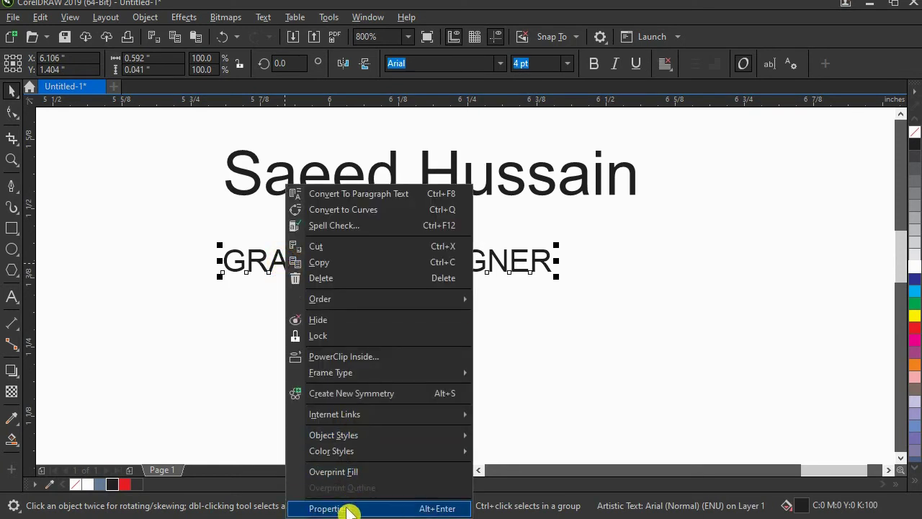
pyautogui.click(338, 508)
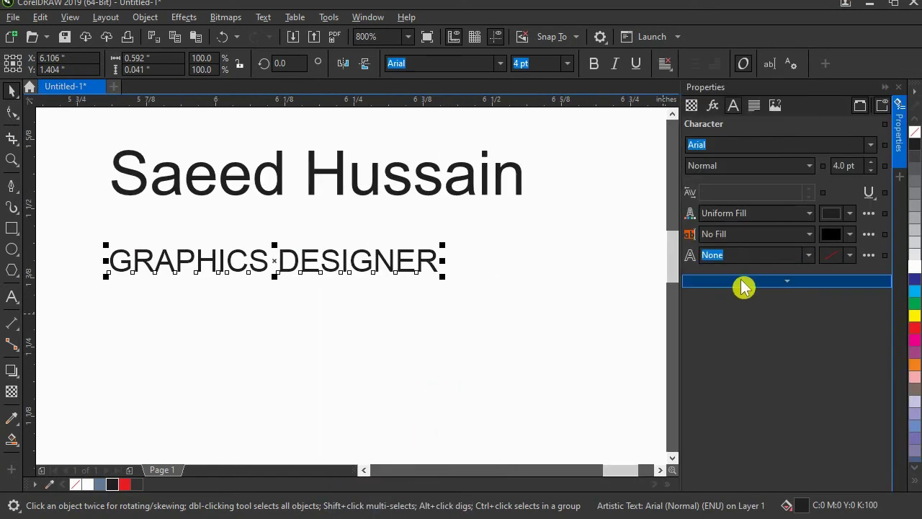
pyautogui.click(754, 106)
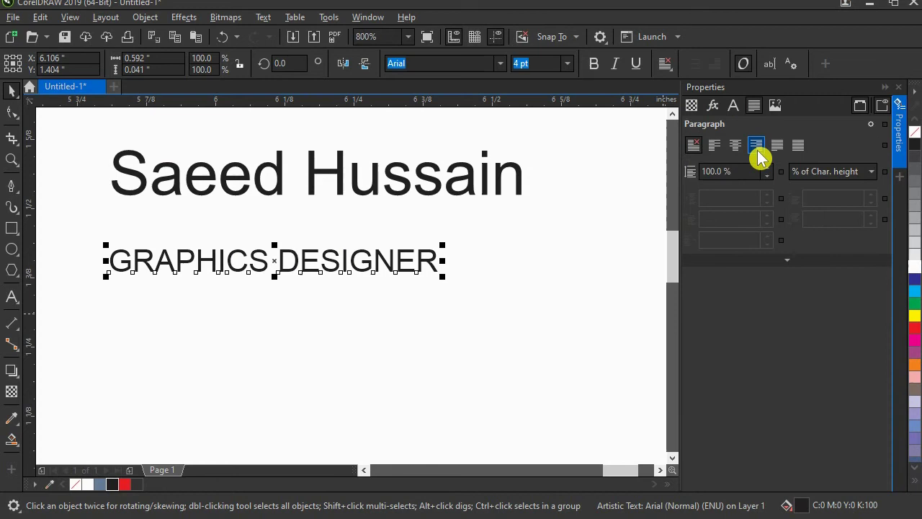
pyautogui.click(783, 264)
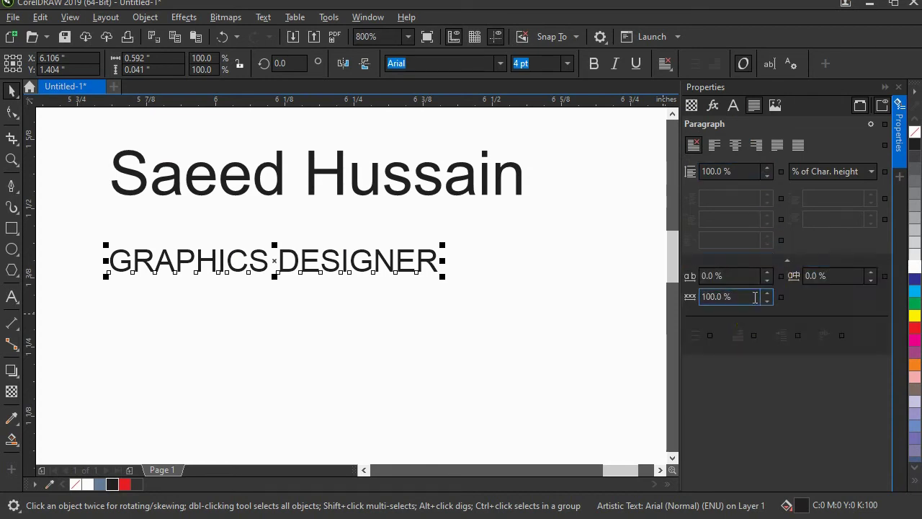
pyautogui.moveTo(767, 286); pyautogui.dragTo(759, 214)
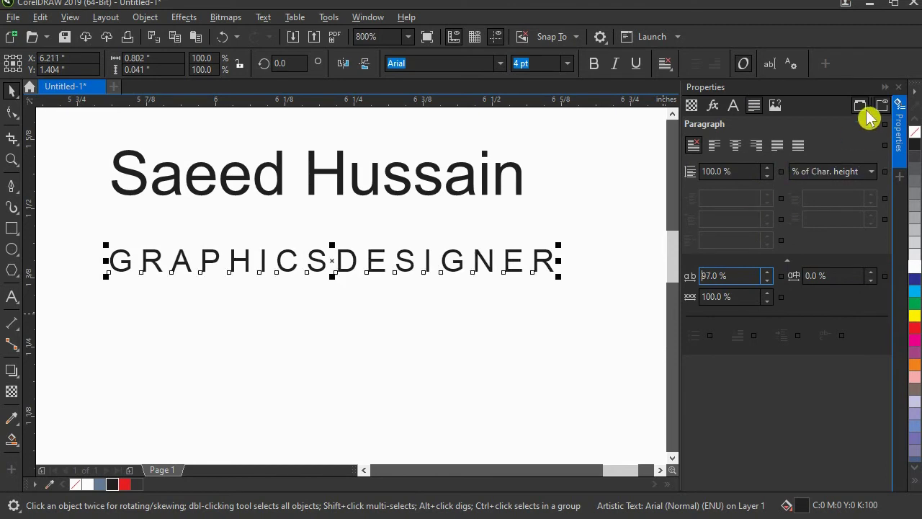
pyautogui.click(899, 88)
# Move the job title closer beneath the name, at about Y 1.458 inches, and align both text lines' centers horizontally
pyautogui.moveTo(389, 239); pyautogui.dragTo(361, 294)
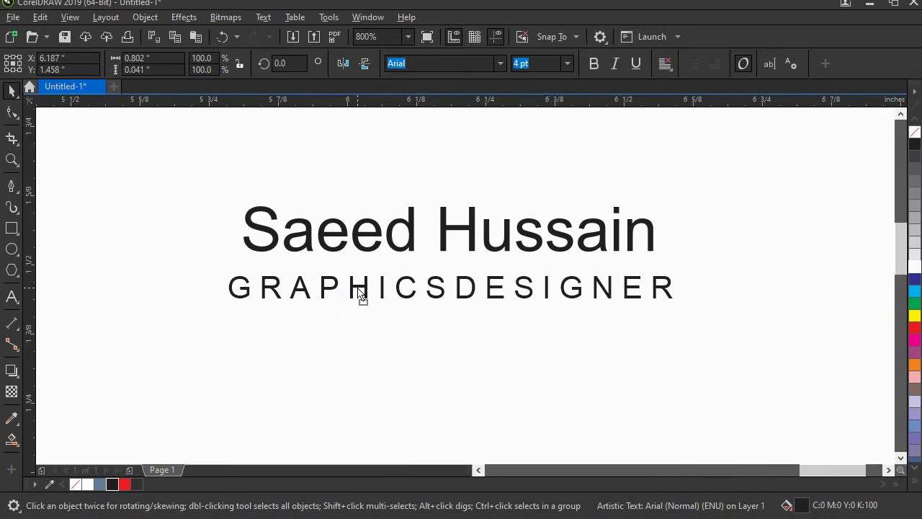
pyautogui.keyDown('shift'); pyautogui.click(357, 237); pyautogui.keyUp('shift')
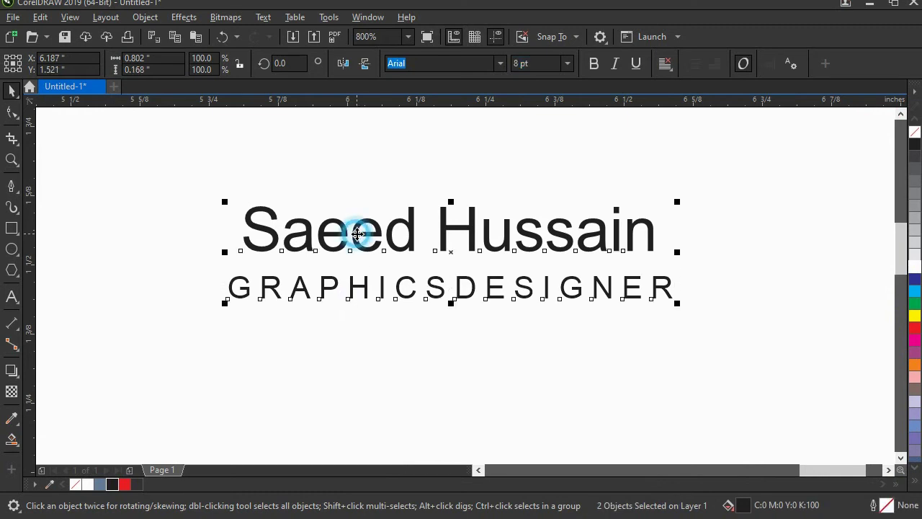
pyautogui.click(146, 17)
pyautogui.moveTo(305, 189)
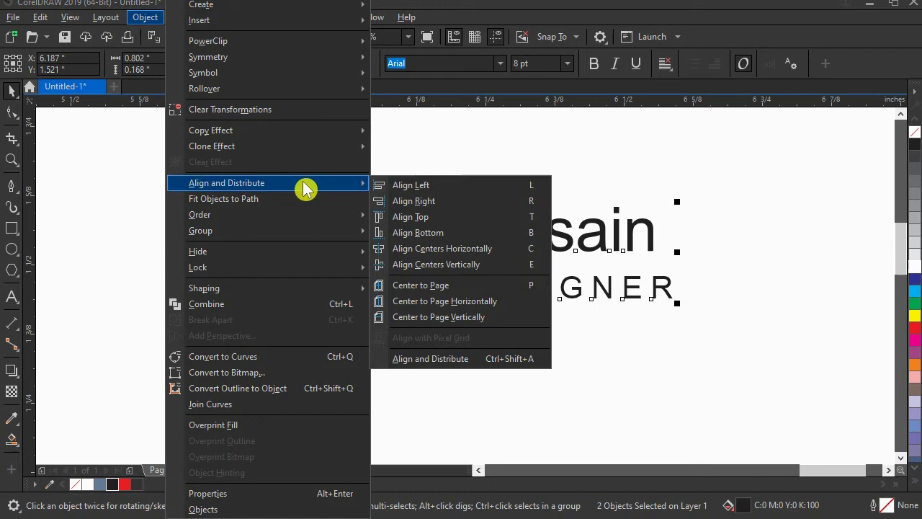
pyautogui.click(447, 249)
pyautogui.click(400, 329)
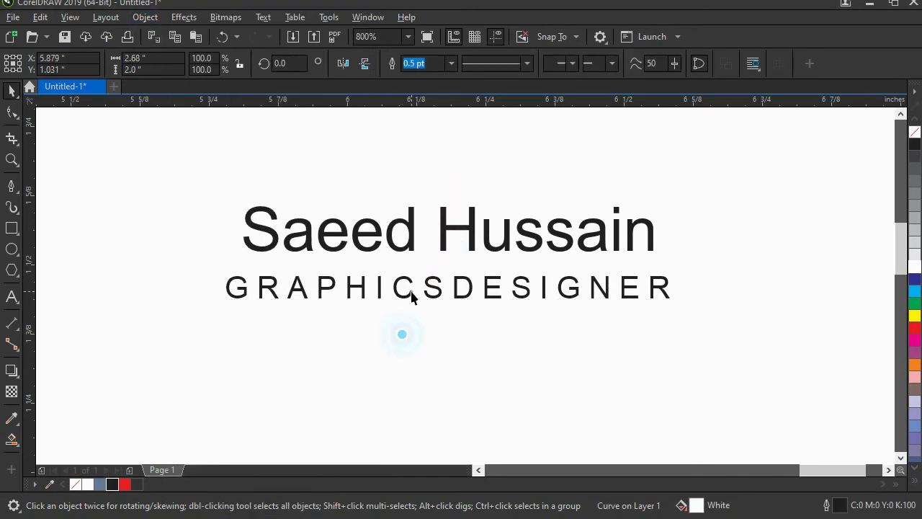
# Group the name with the job title and move the group near the card's upper edge, at about X 6.276 and Y 1.828 inches
pyautogui.scroll(-1, 412, 294)
pyautogui.click(735, 299)
pyautogui.moveTo(428, 296); pyautogui.dragTo(433, 304)
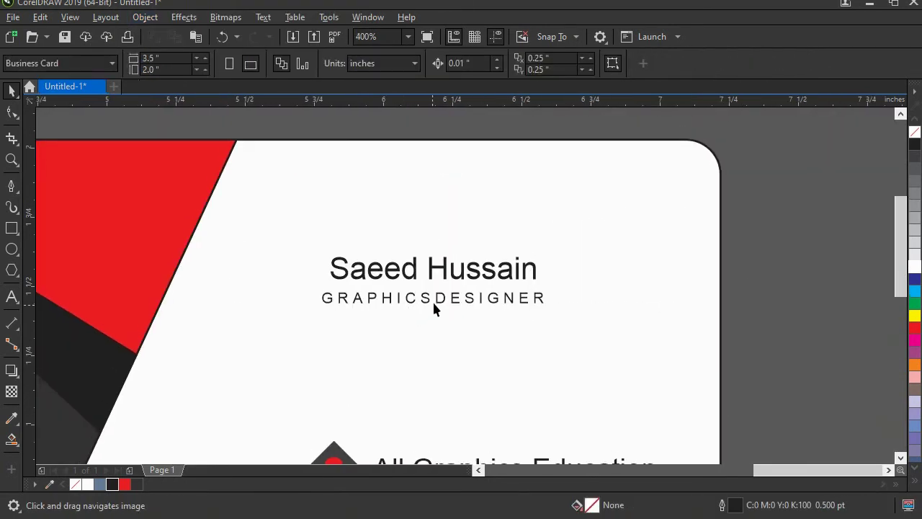
pyautogui.moveTo(250, 128); pyautogui.dragTo(632, 340)
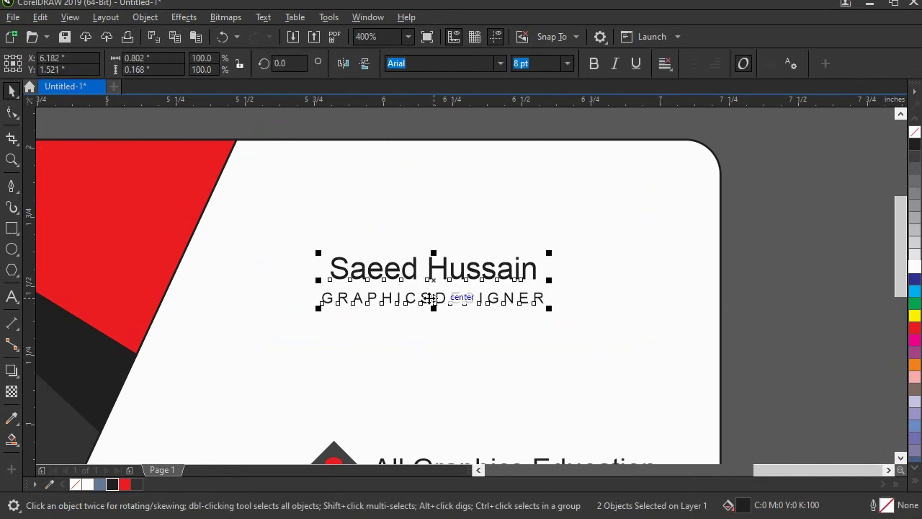
pyautogui.rightClick(401, 271)
pyautogui.click(449, 173)
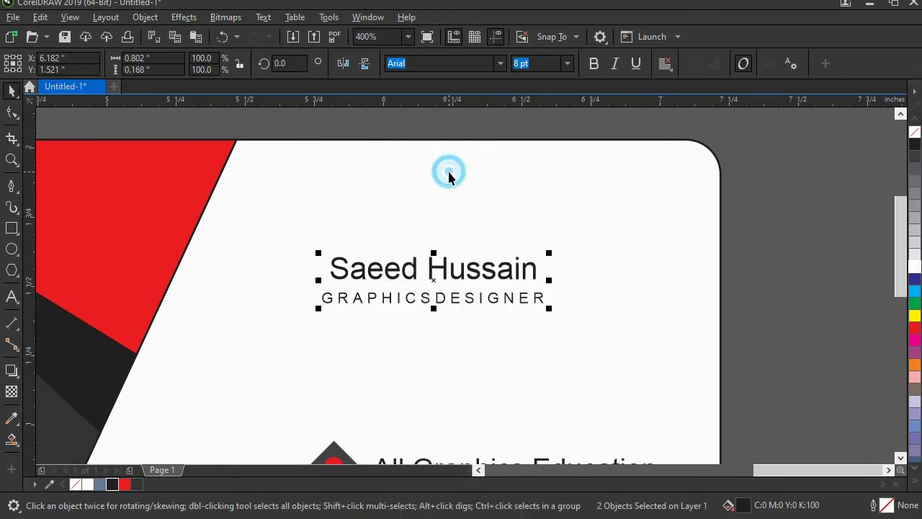
pyautogui.scroll(-1, 409, 307)
pyautogui.moveTo(408, 310); pyautogui.dragTo(396, 149)
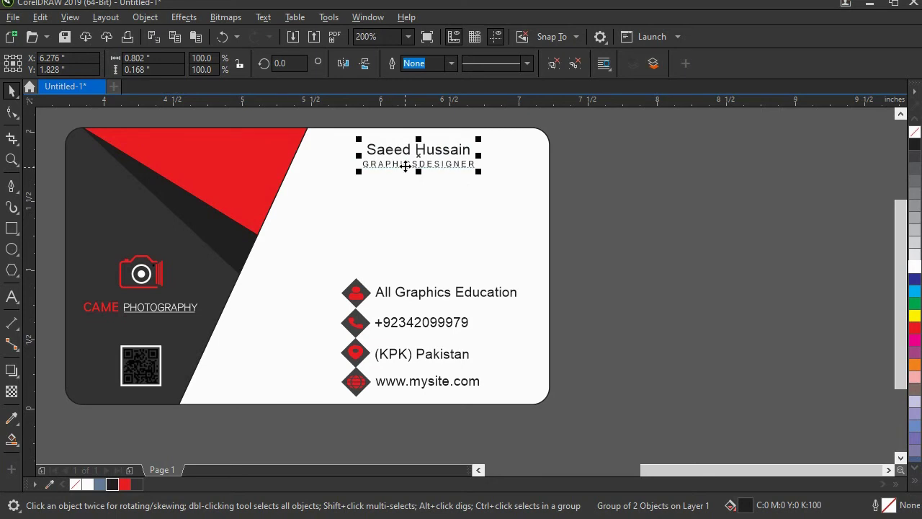
# Align the centers of the name group and the contact details group horizontally
pyautogui.keyDown('shift'); pyautogui.click(400, 298); pyautogui.keyUp('shift')
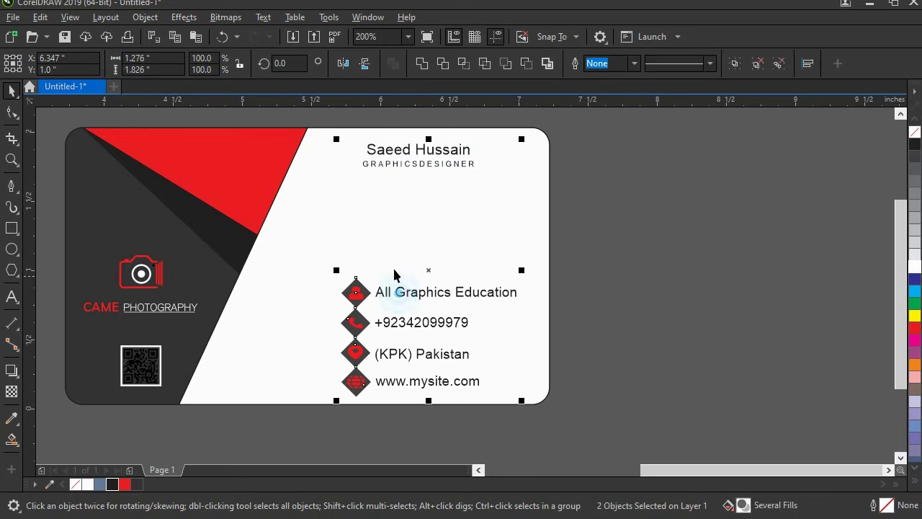
pyautogui.moveTo(388, 175); pyautogui.dragTo(383, 215)
pyautogui.click(145, 16)
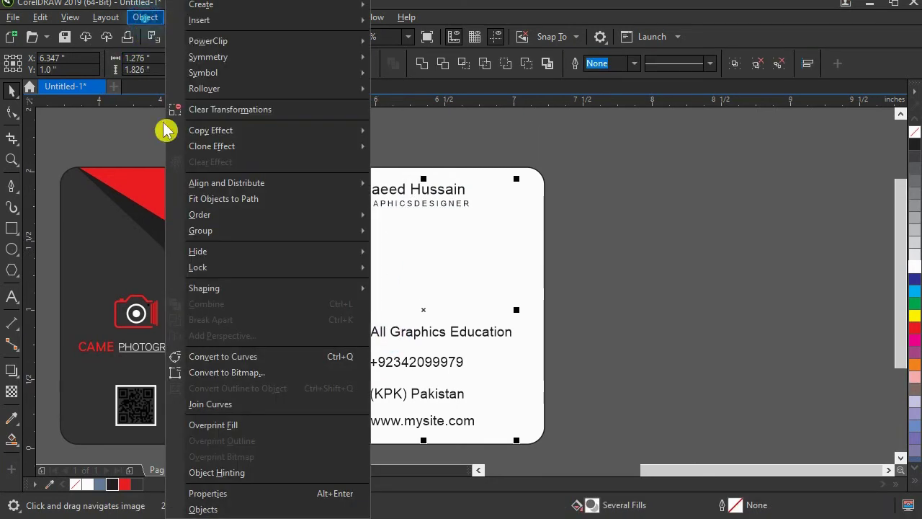
pyautogui.moveTo(329, 185)
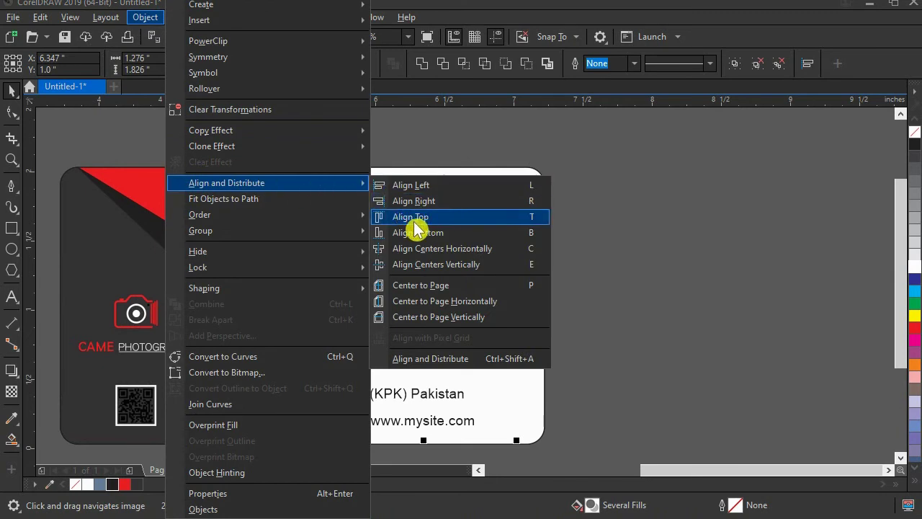
pyautogui.click(448, 256)
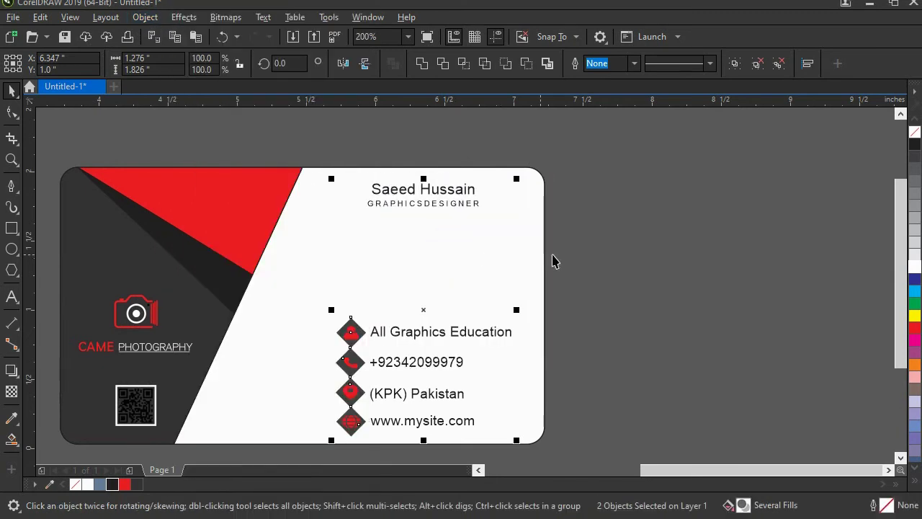
pyautogui.click(609, 257)
# Draw a narrow vertical rectangle, about 0.059 by 0.938 inch, along the right edge of the card's white area
pyautogui.moveTo(354, 309); pyautogui.dragTo(362, 278)
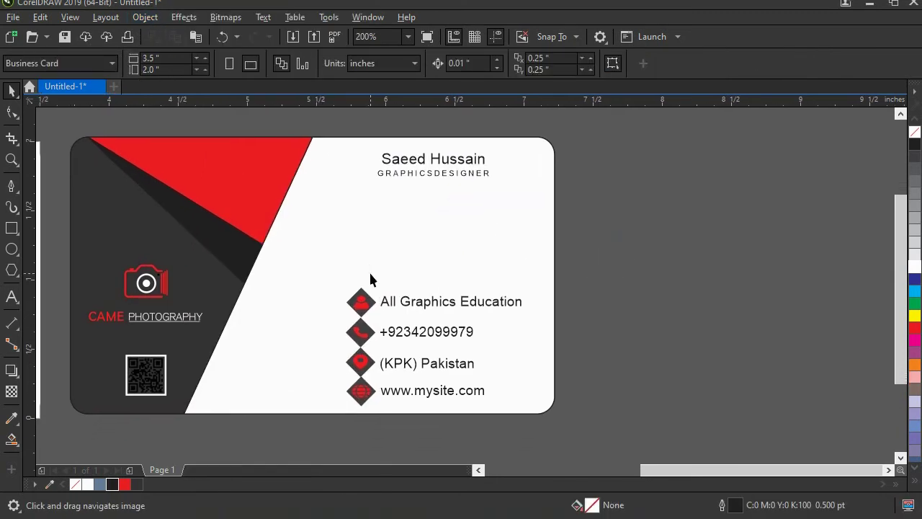
pyautogui.click(17, 232)
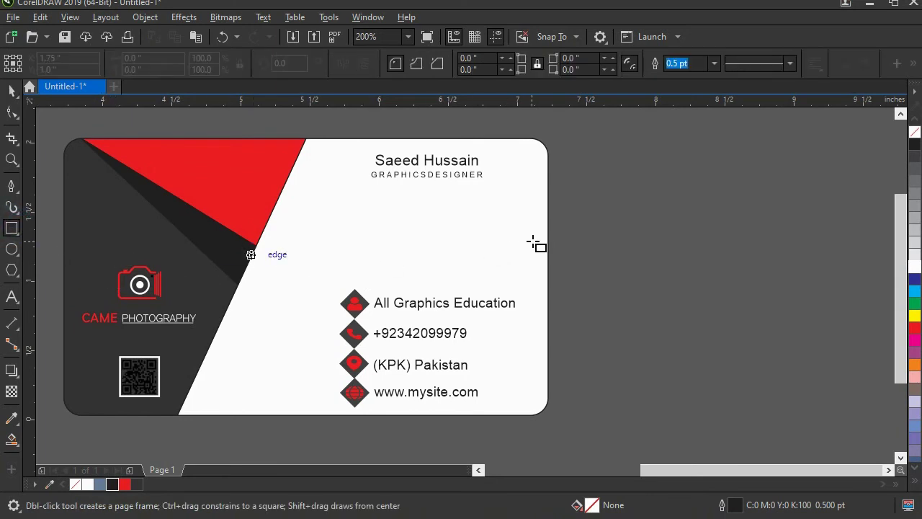
pyautogui.moveTo(546, 223); pyautogui.dragTo(545, 355)
pyautogui.click(11, 90)
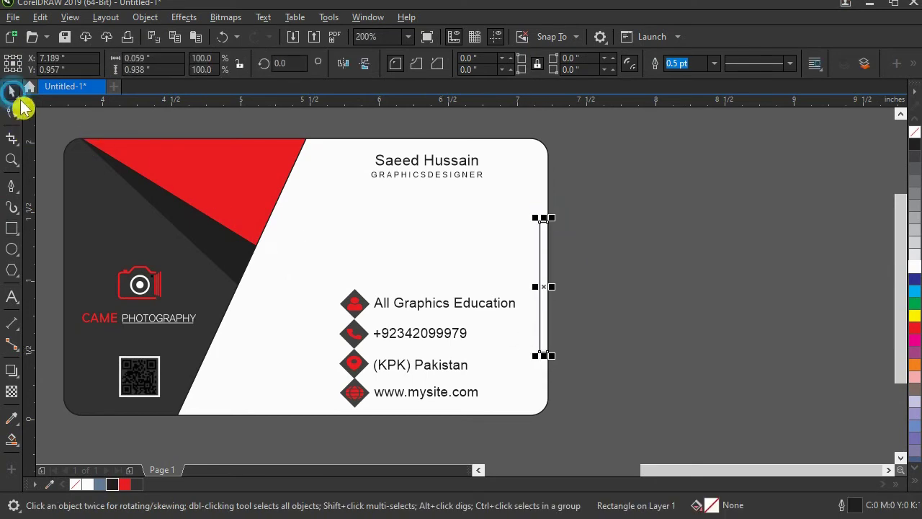
# Move the narrow rectangle off the card to about X 7.752 and Y 1.082 inches and draw a 2-point line across its side midpoints
pyautogui.moveTo(540, 263); pyautogui.dragTo(422, 287)
pyautogui.scroll(1, 416, 254)
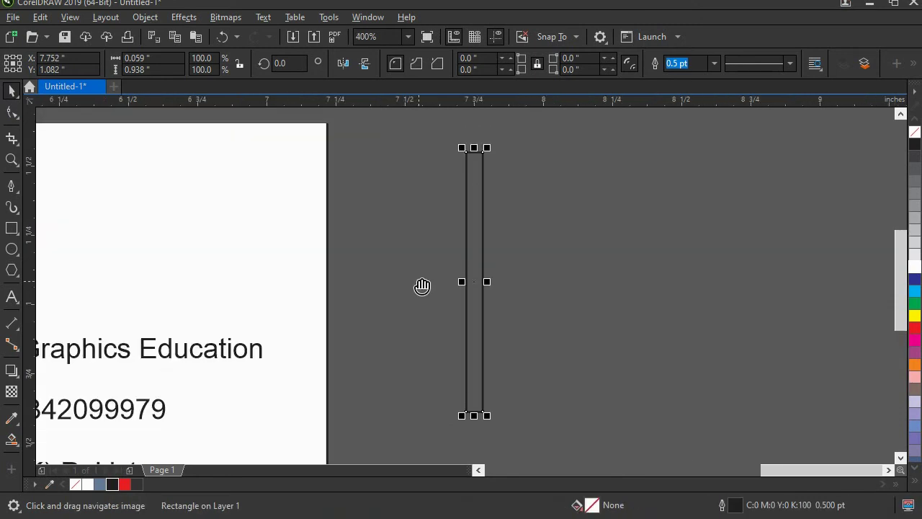
pyautogui.click(16, 201)
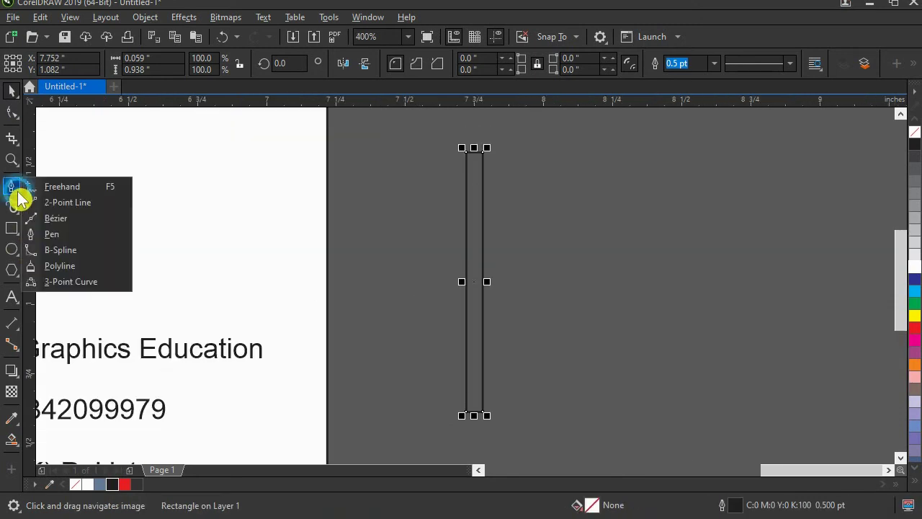
pyautogui.click(81, 203)
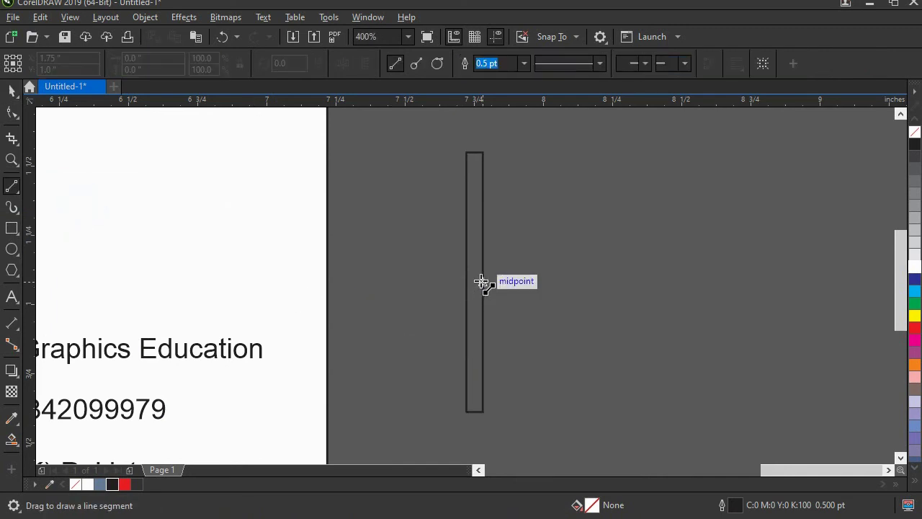
pyautogui.moveTo(481, 282); pyautogui.dragTo(465, 282)
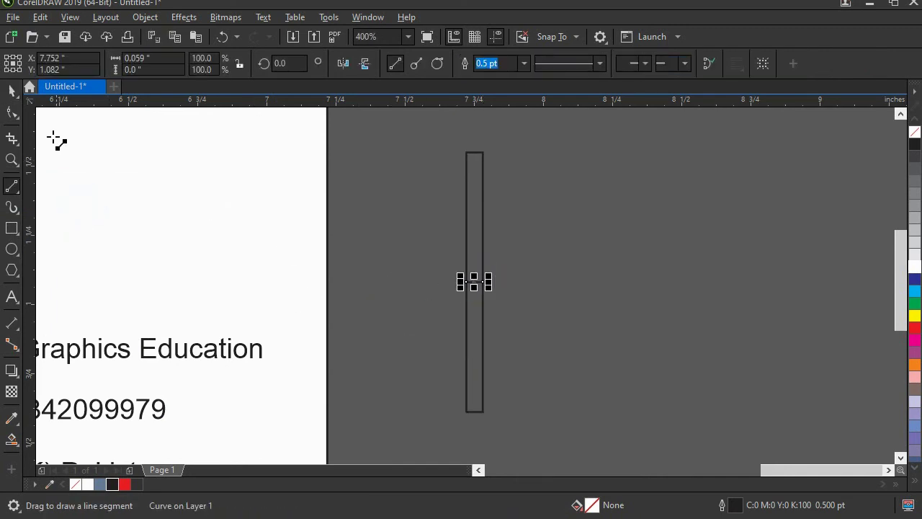
pyautogui.click(12, 91)
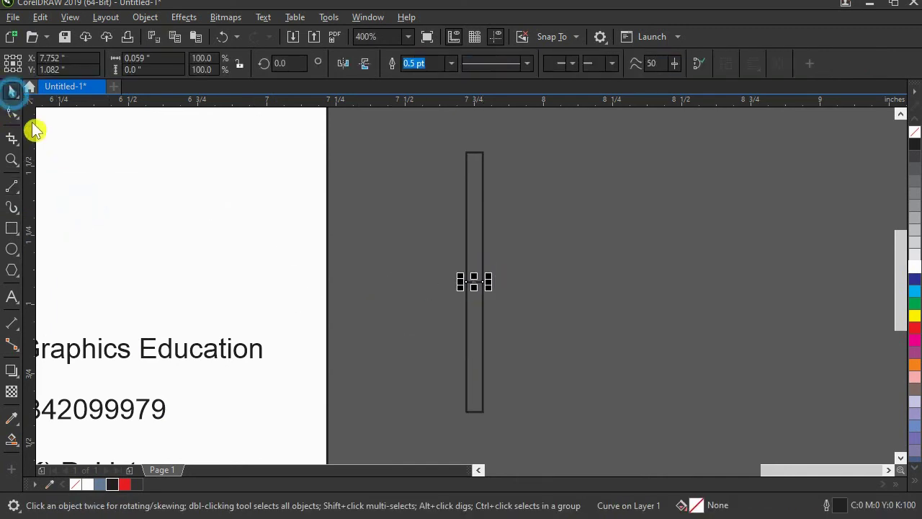
# Smart Fill the areas above and below the dividing line to create two separate bar halves
pyautogui.click(15, 446)
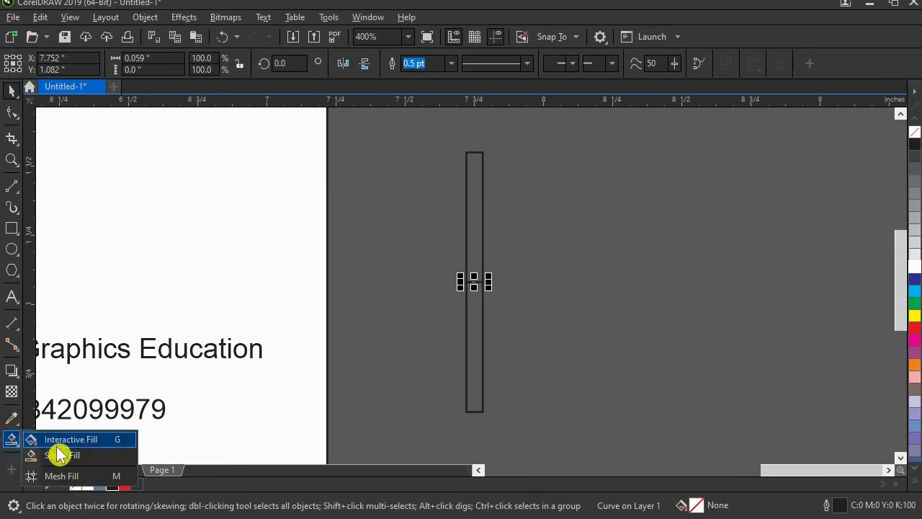
pyautogui.click(69, 453)
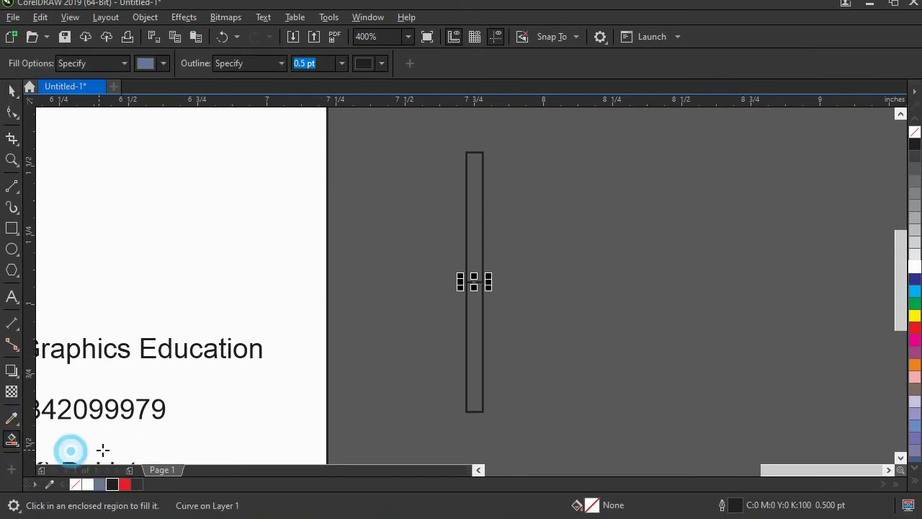
pyautogui.click(471, 198)
pyautogui.click(468, 326)
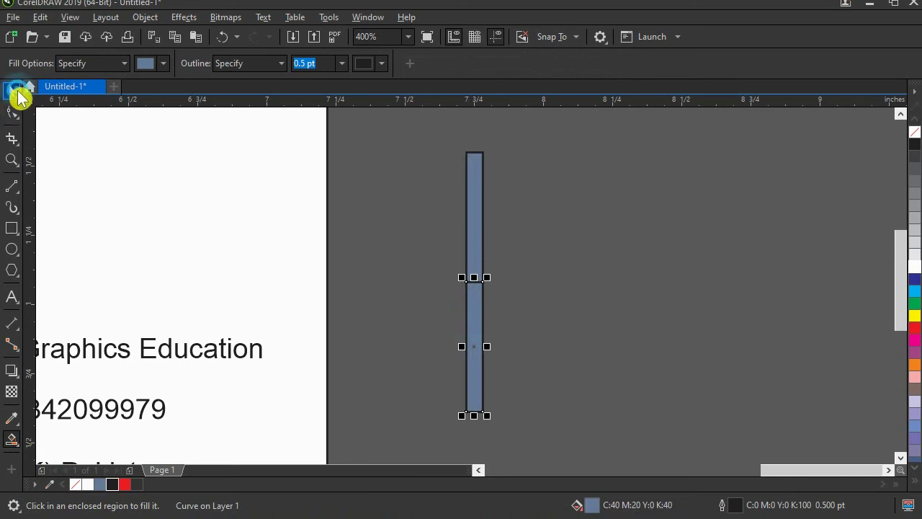
# Color the upper half of the narrow bar red and the lower half black
pyautogui.click(17, 91)
pyautogui.click(450, 231)
pyautogui.click(472, 203)
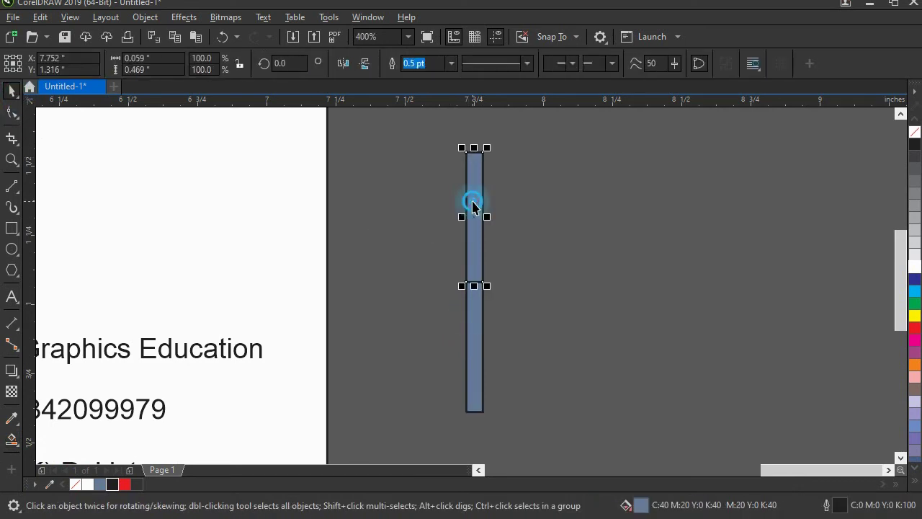
pyautogui.click(125, 485)
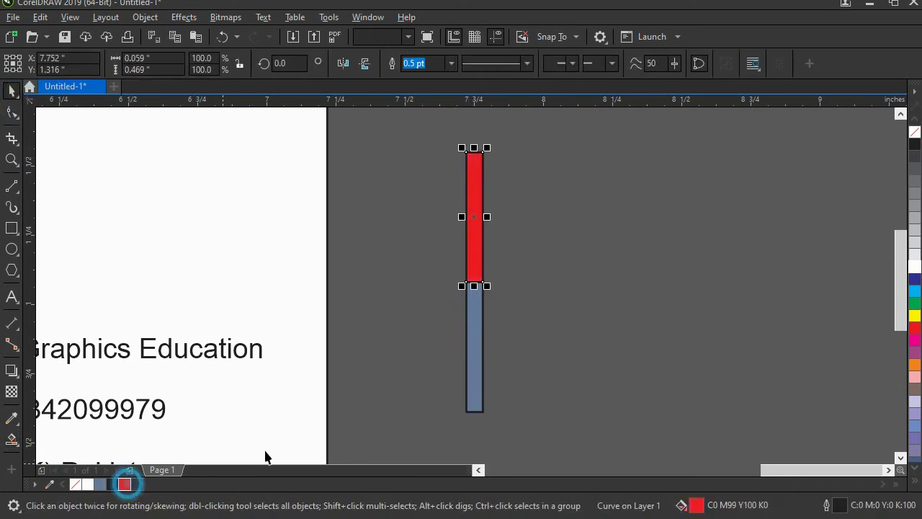
pyautogui.click(382, 336)
pyautogui.click(472, 307)
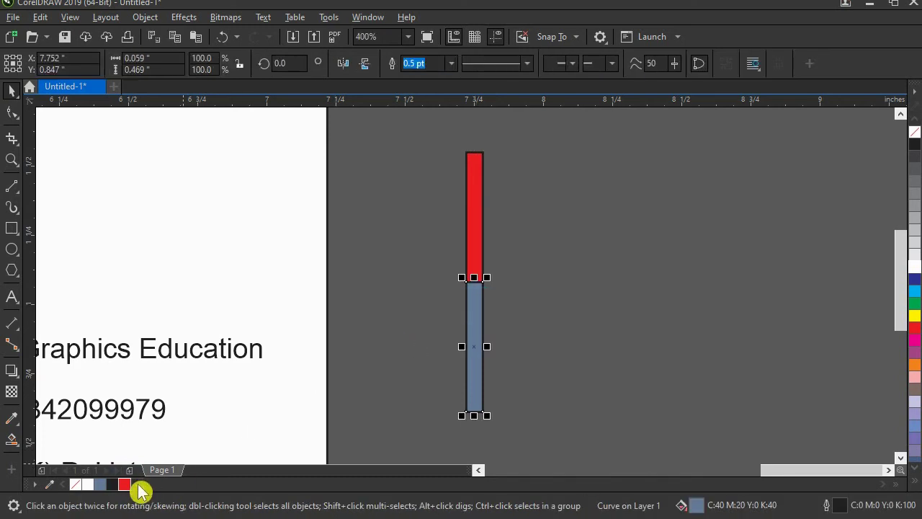
pyautogui.click(113, 485)
pyautogui.click(392, 368)
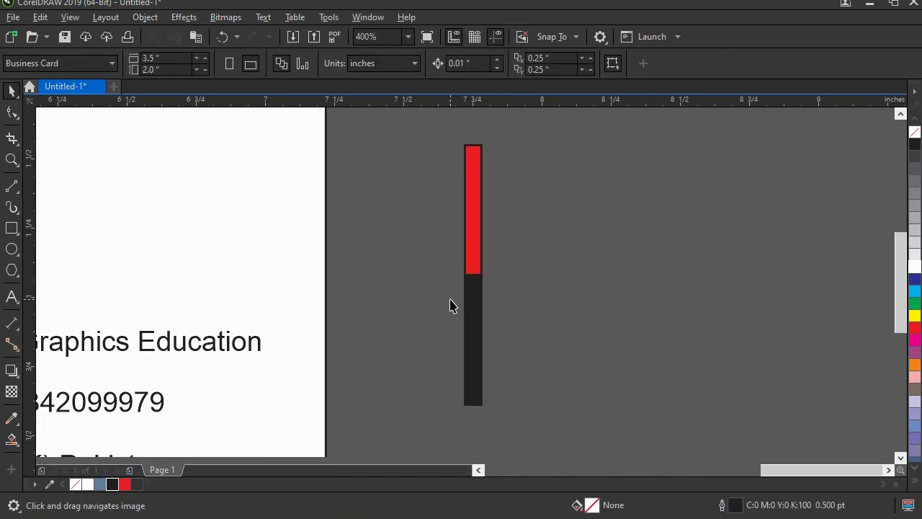
# Remove the outlines from all pieces of the two-color bar and group them
pyautogui.moveTo(426, 125); pyautogui.dragTo(549, 434)
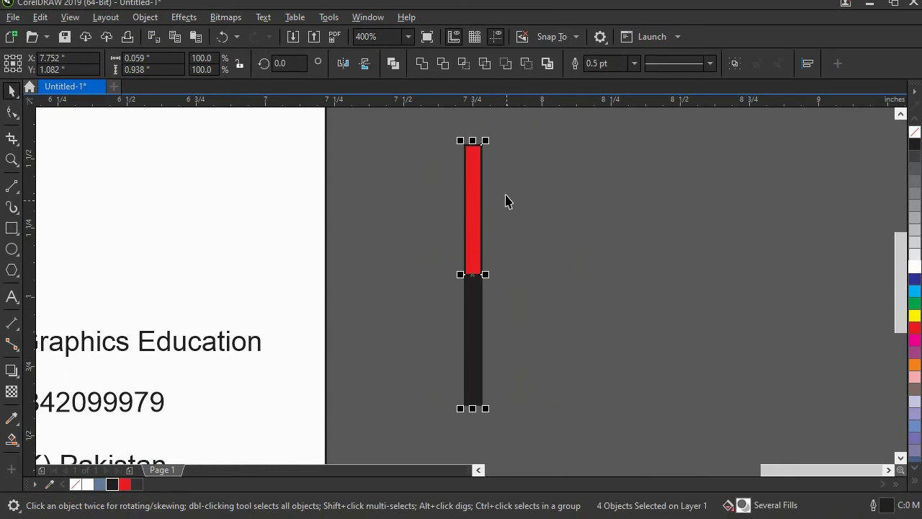
pyautogui.click(633, 65)
pyautogui.click(623, 78)
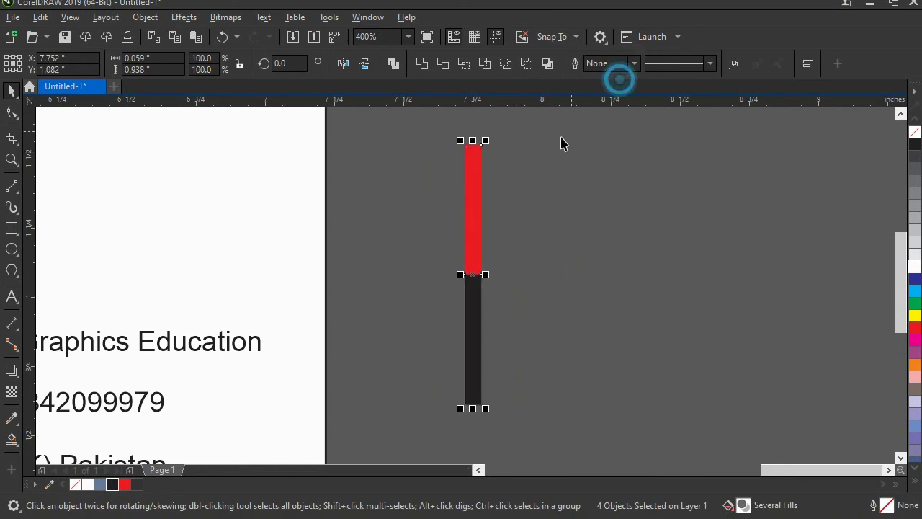
pyautogui.rightClick(477, 194)
pyautogui.click(530, 175)
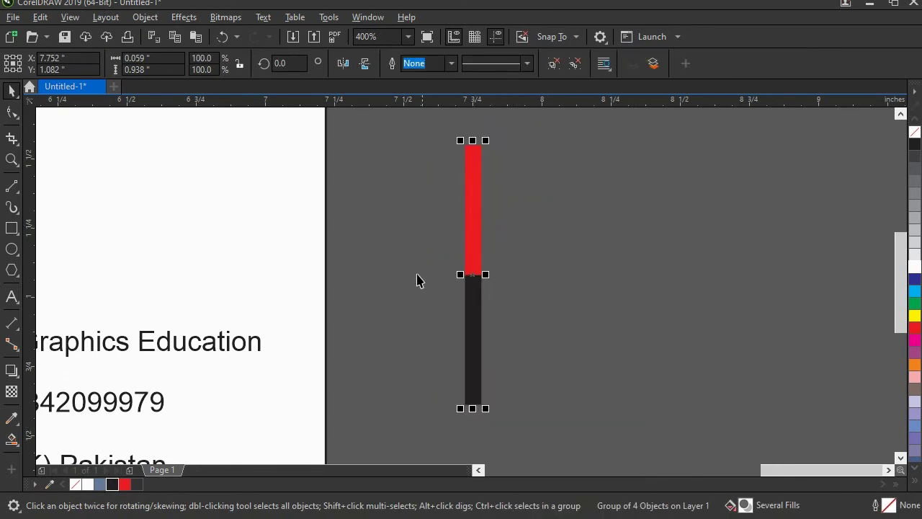
# Place the grouped red and black bar against the inside of the card's right edge
pyautogui.moveTo(494, 285); pyautogui.dragTo(339, 297)
pyautogui.click(399, 310)
pyautogui.scroll(-1, 360, 288)
pyautogui.moveTo(293, 333); pyautogui.dragTo(391, 333)
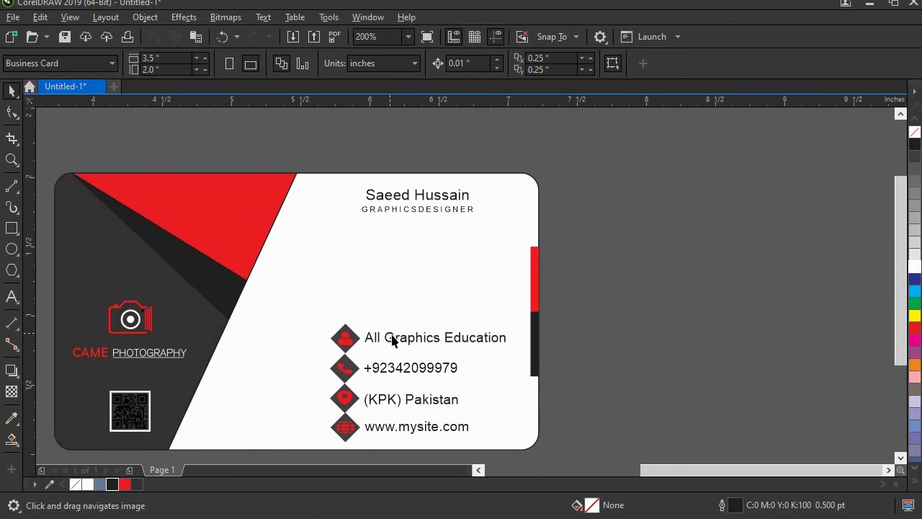
# Ungroup the name and job title texts and color the name red
pyautogui.click(375, 197)
pyautogui.rightClick(376, 196)
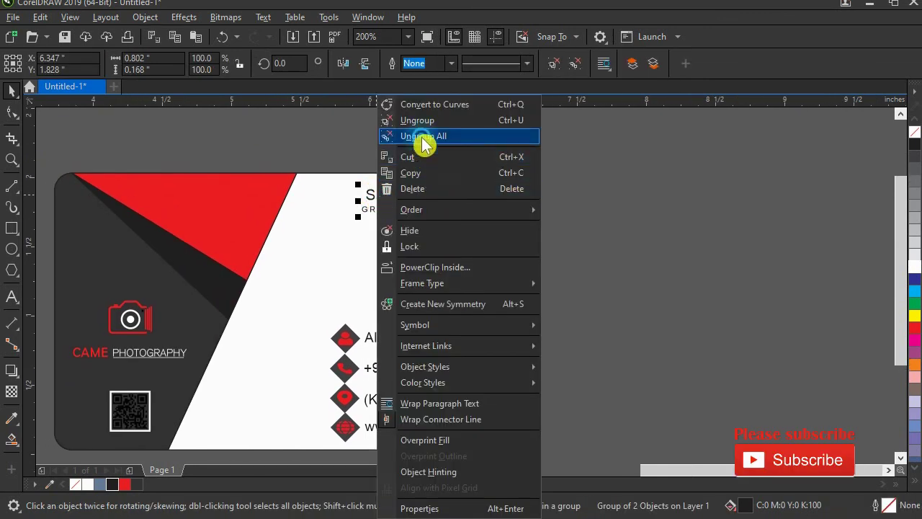
pyautogui.click(423, 137)
pyautogui.click(395, 138)
pyautogui.click(399, 198)
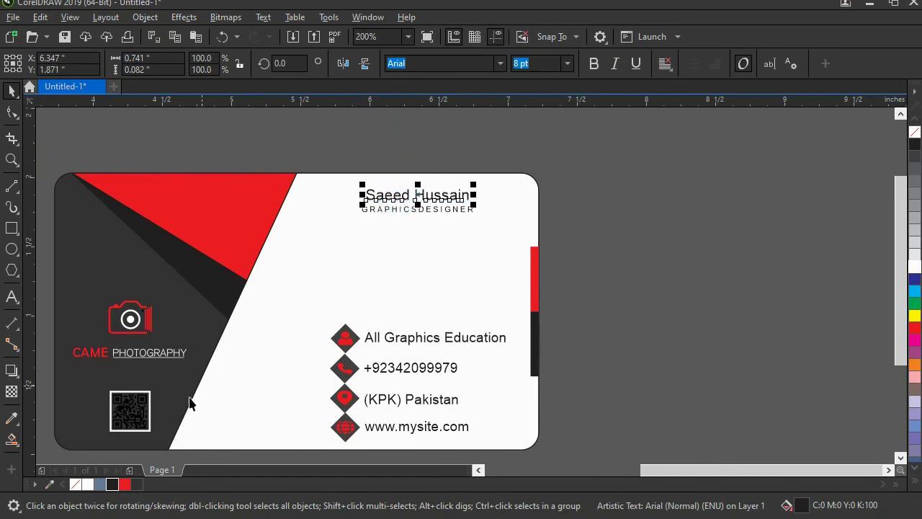
pyautogui.click(126, 484)
pyautogui.click(330, 145)
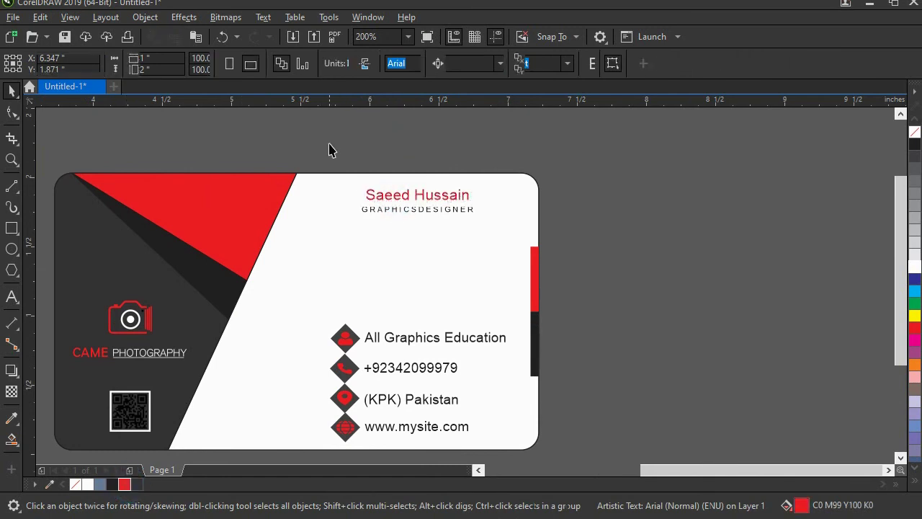
# Set the outline to None for all objects of the contact details card side and group them
pyautogui.scroll(-1, 336, 232)
pyautogui.moveTo(330, 280); pyautogui.dragTo(385, 279)
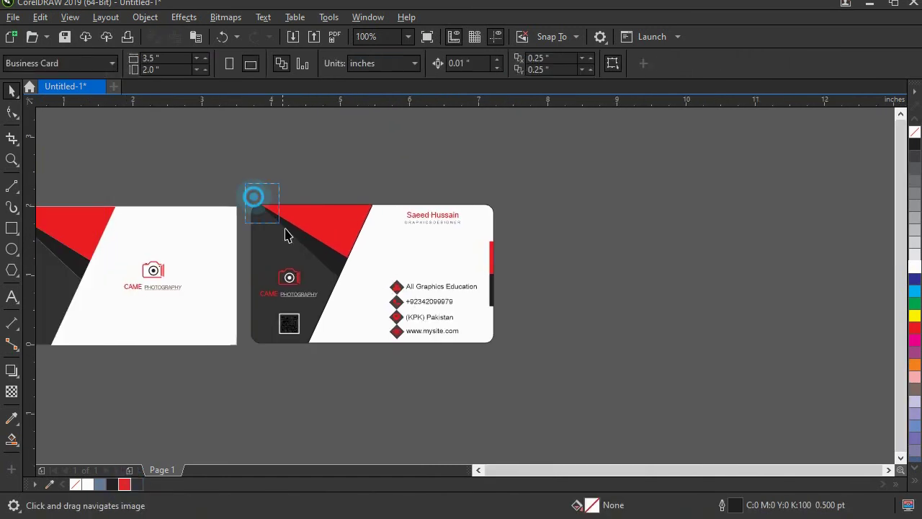
pyautogui.moveTo(286, 235); pyautogui.dragTo(540, 389)
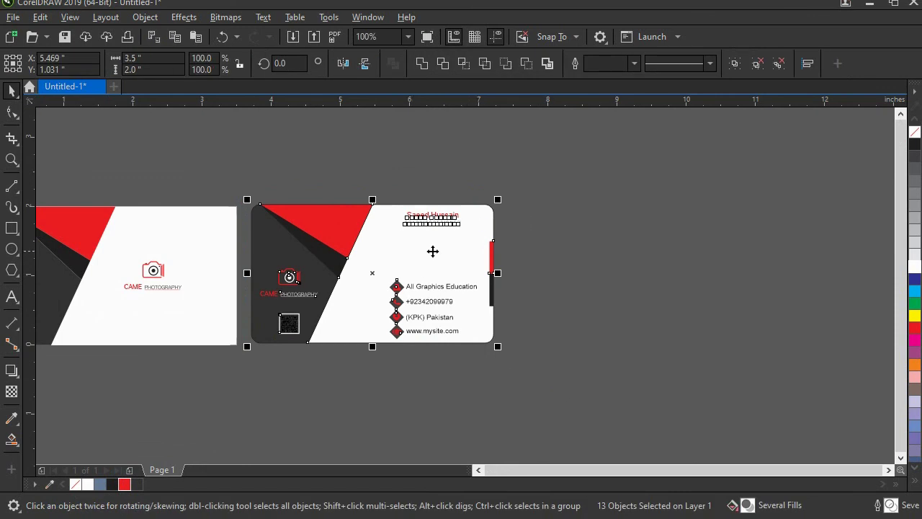
pyautogui.click(637, 63)
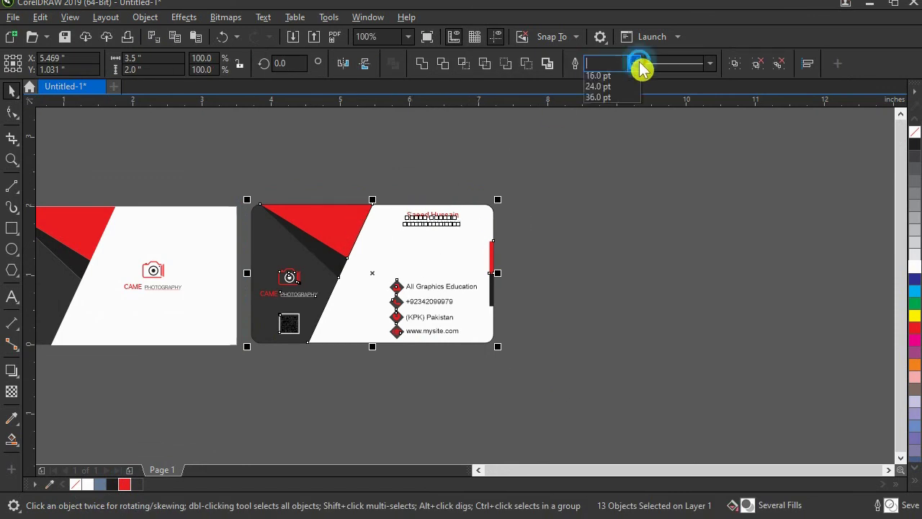
pyautogui.click(596, 77)
pyautogui.rightClick(341, 236)
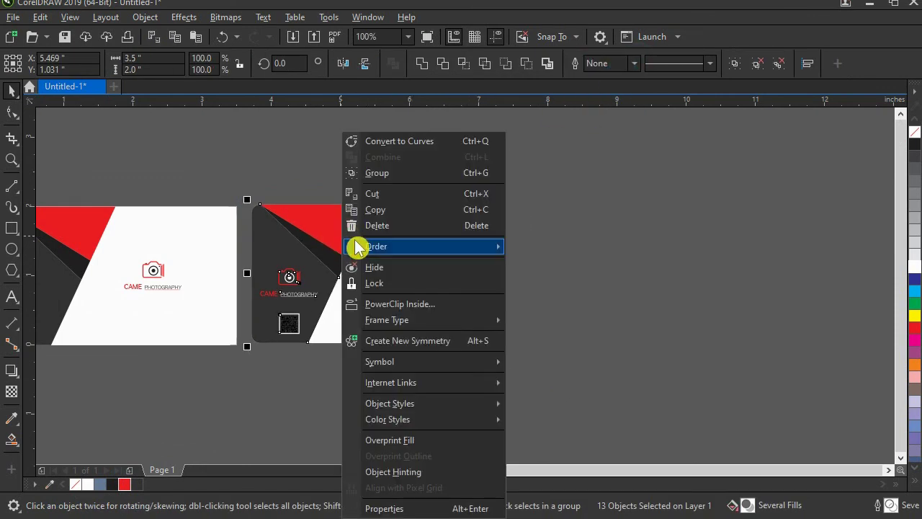
pyautogui.click(394, 178)
pyautogui.moveTo(298, 285); pyautogui.dragTo(435, 277)
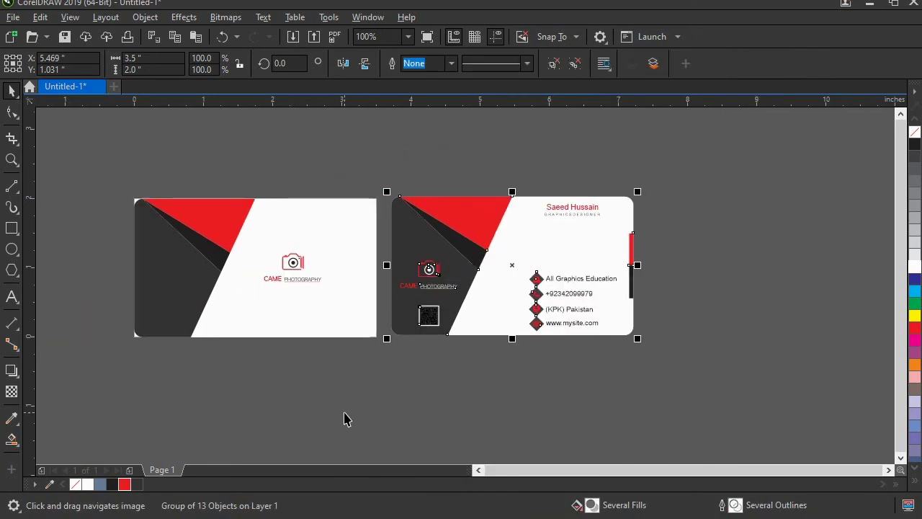
# Set the outline to None for all objects of the logo-only card side and group them
pyautogui.click(131, 205)
pyautogui.moveTo(162, 232); pyautogui.dragTo(383, 381)
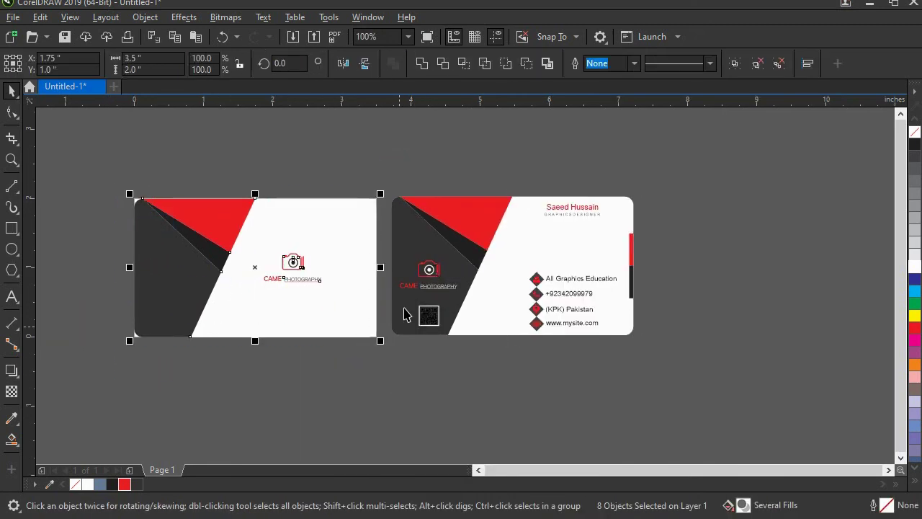
pyautogui.click(634, 63)
pyautogui.click(607, 78)
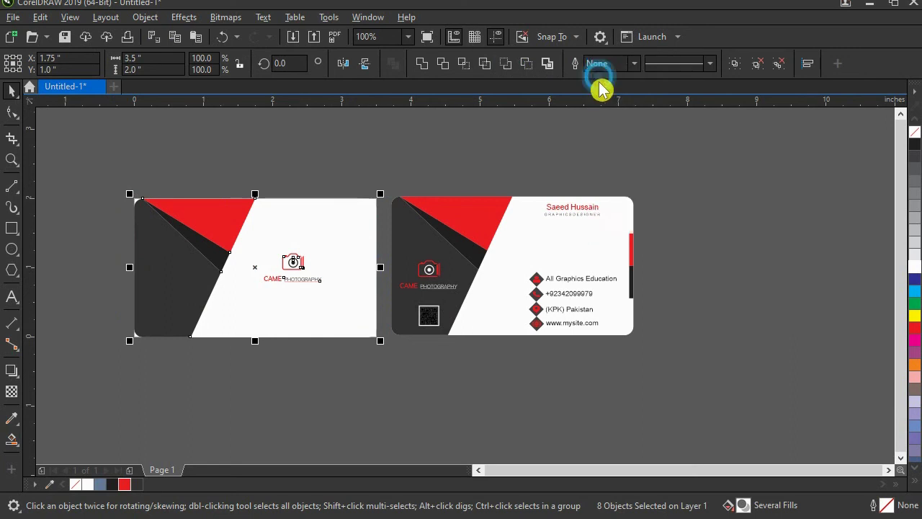
pyautogui.click(429, 223)
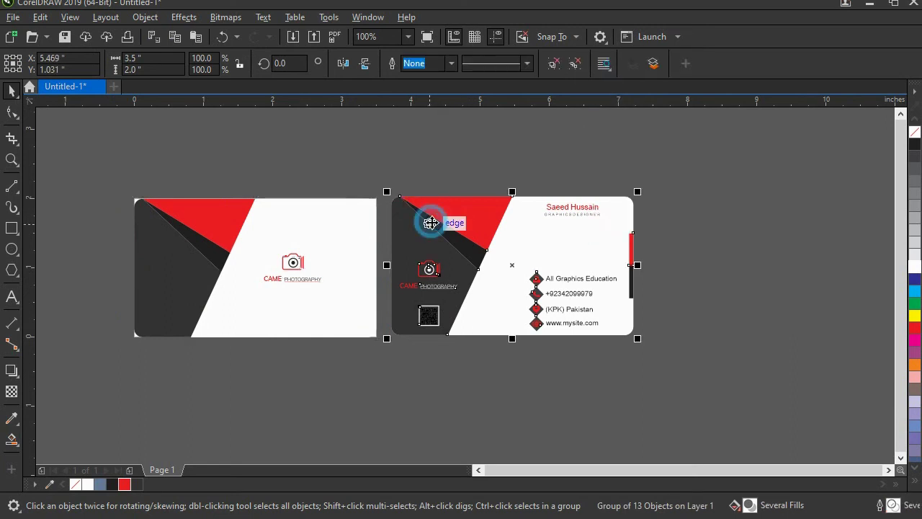
pyautogui.rightClick(269, 238)
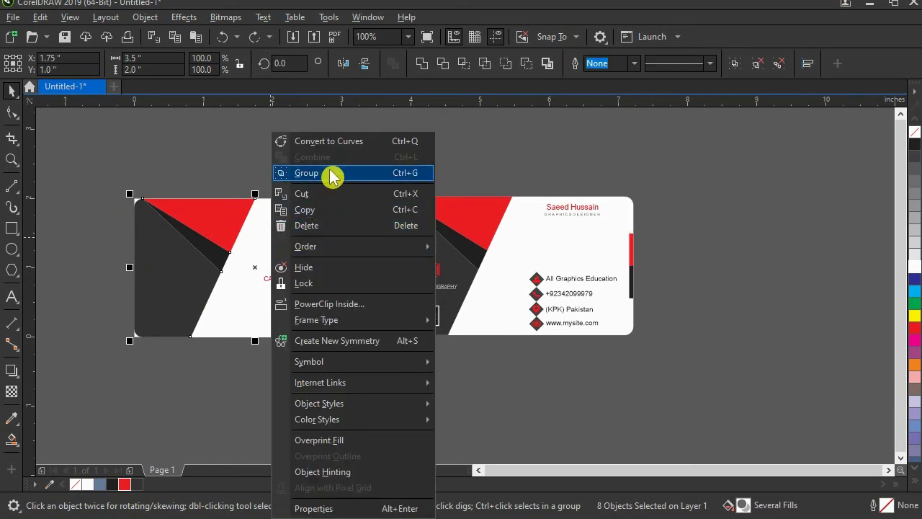
pyautogui.click(302, 172)
pyautogui.click(424, 391)
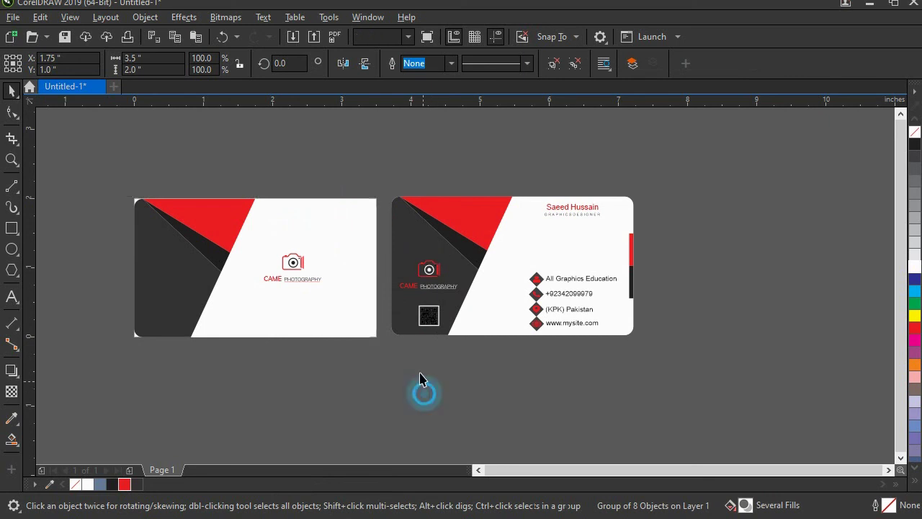
# Align the two grouped card sides with each other along their top edges
pyautogui.hotkey('ctrl', 'a')
pyautogui.click(381, 367)
pyautogui.click(426, 231)
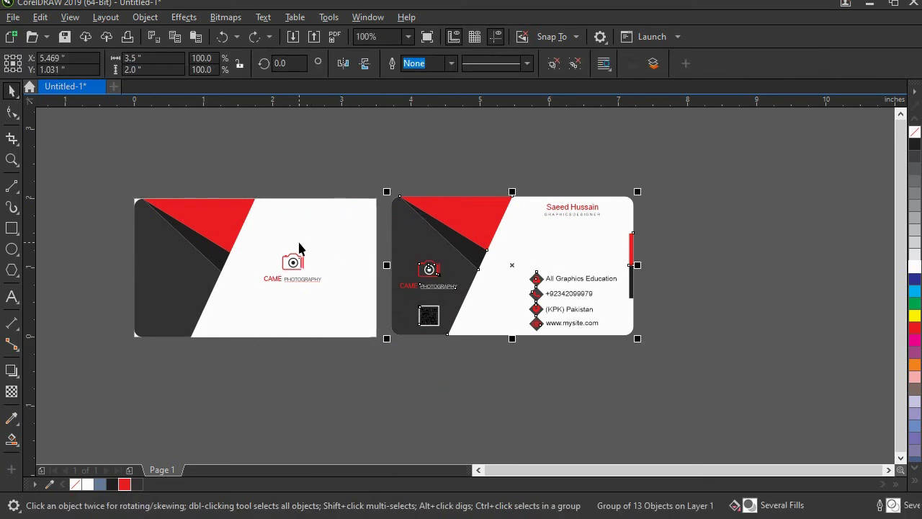
pyautogui.keyDown('shift'); pyautogui.click(298, 245); pyautogui.keyUp('shift')
pyautogui.click(107, 18)
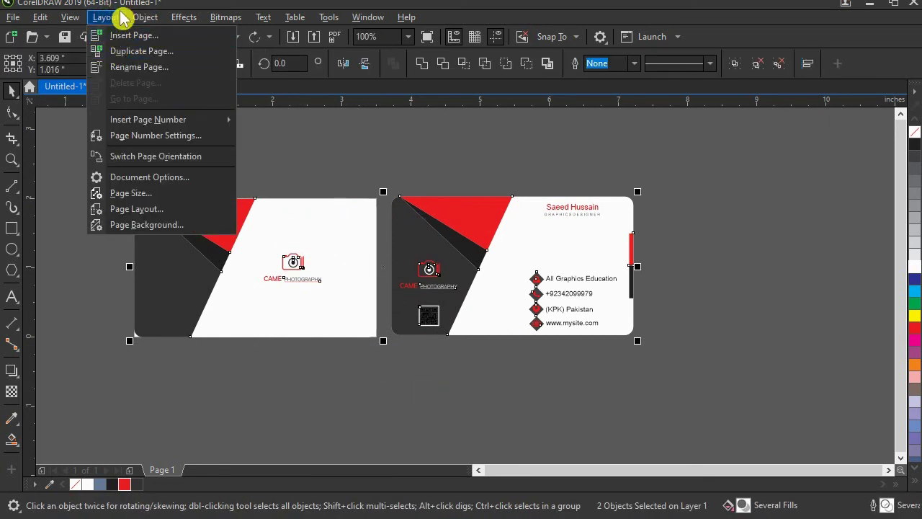
pyautogui.moveTo(140, 19)
pyautogui.moveTo(360, 188)
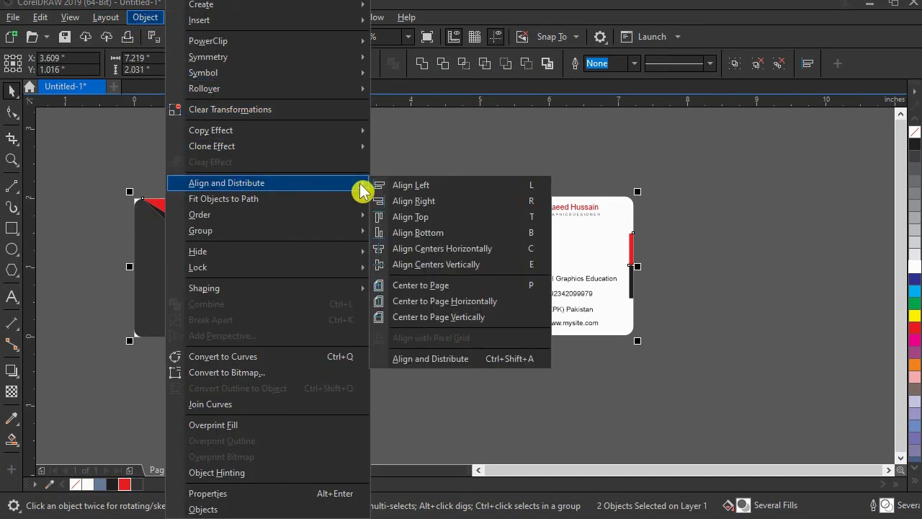
pyautogui.click(446, 223)
pyautogui.click(419, 180)
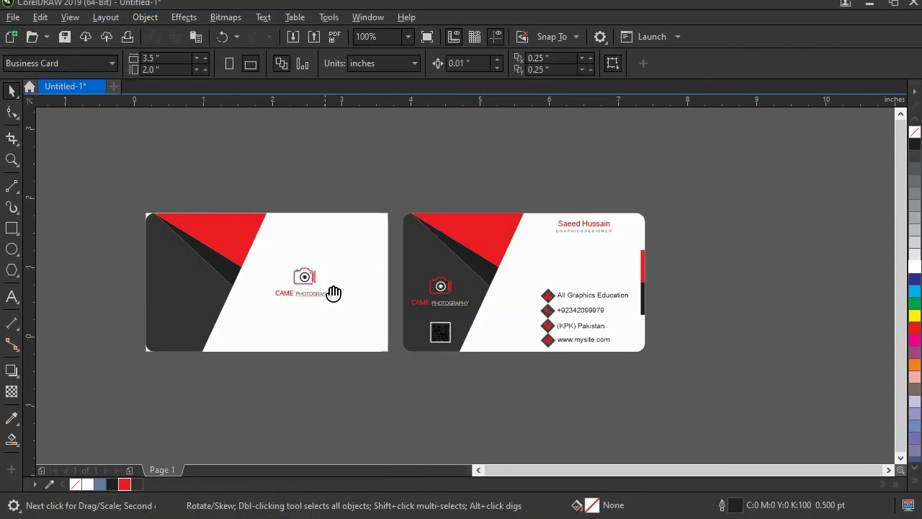
pyautogui.scroll(2, 334, 293)
pyautogui.scroll(-2, 343, 291)
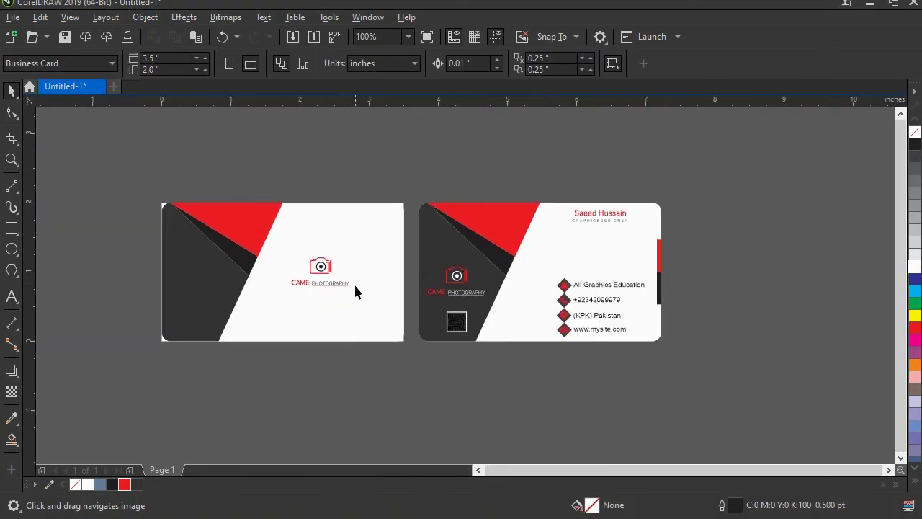